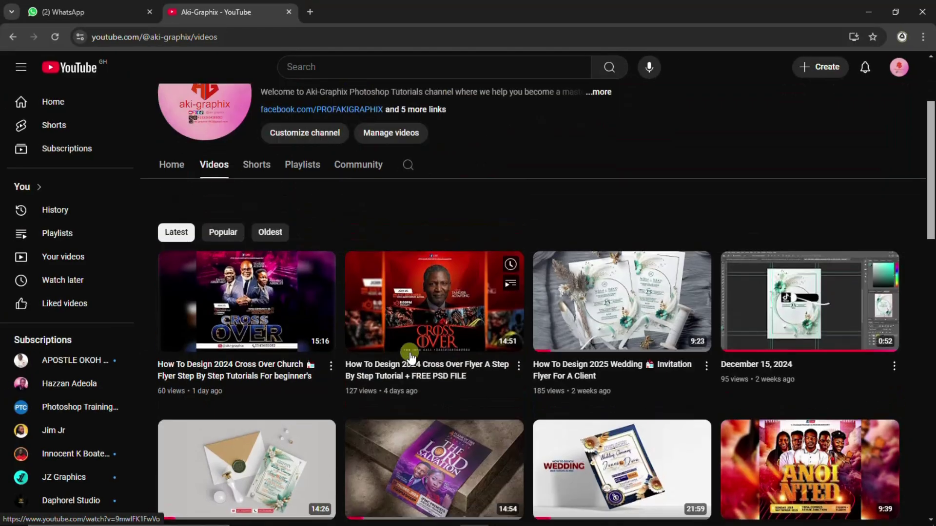
Step: Scroll through the channel's Videos tab and select its video count text
{"action": "scroll", "coordinate": [382, 293], "scroll_direction": "down", "scroll_amount": 2}
{"action": "scroll", "coordinate": [342, 288], "scroll_direction": "down", "scroll_amount": 10}
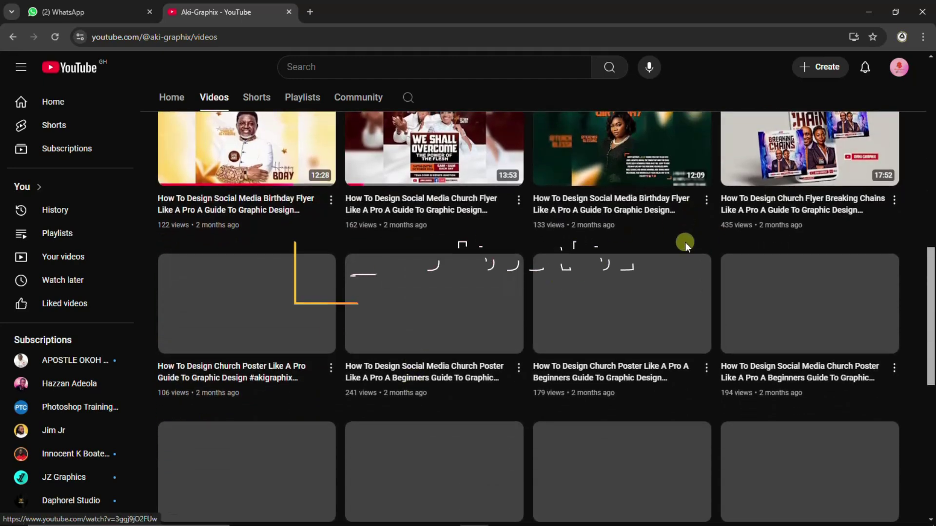
{"action": "scroll", "coordinate": [683, 246], "scroll_direction": "up", "scroll_amount": 6}
{"action": "scroll", "coordinate": [279, 221], "scroll_direction": "up", "scroll_amount": 4}
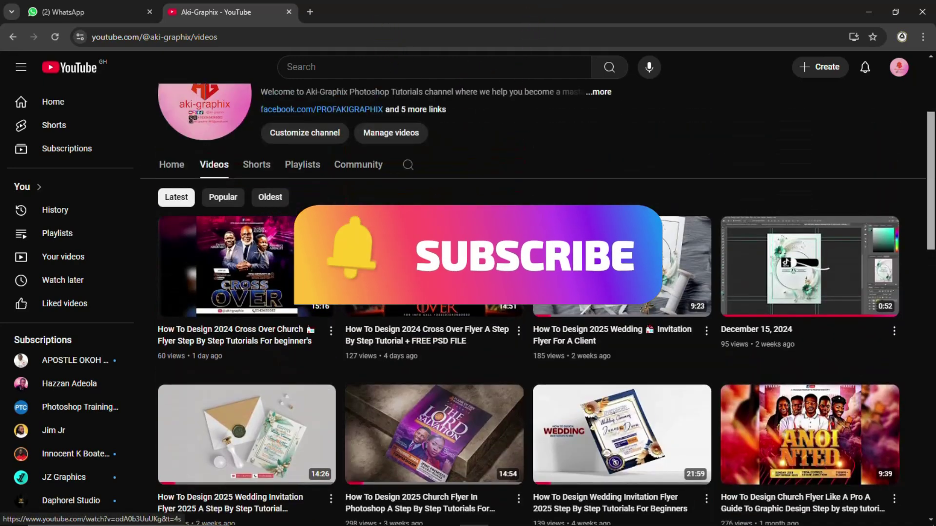
{"action": "scroll", "coordinate": [689, 335], "scroll_direction": "down", "scroll_amount": 4}
{"action": "scroll", "coordinate": [688, 331], "scroll_direction": "down", "scroll_amount": 10}
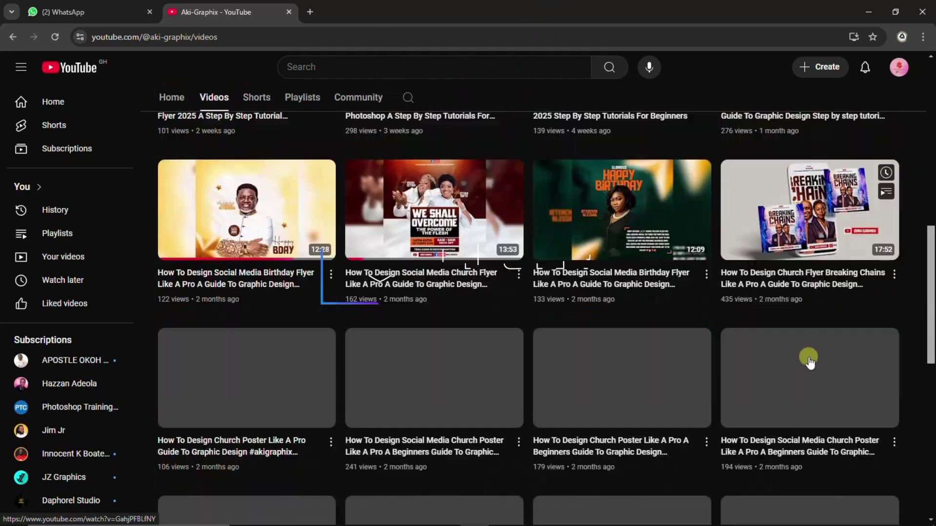
{"action": "scroll", "coordinate": [545, 341], "scroll_direction": "up", "scroll_amount": 10}
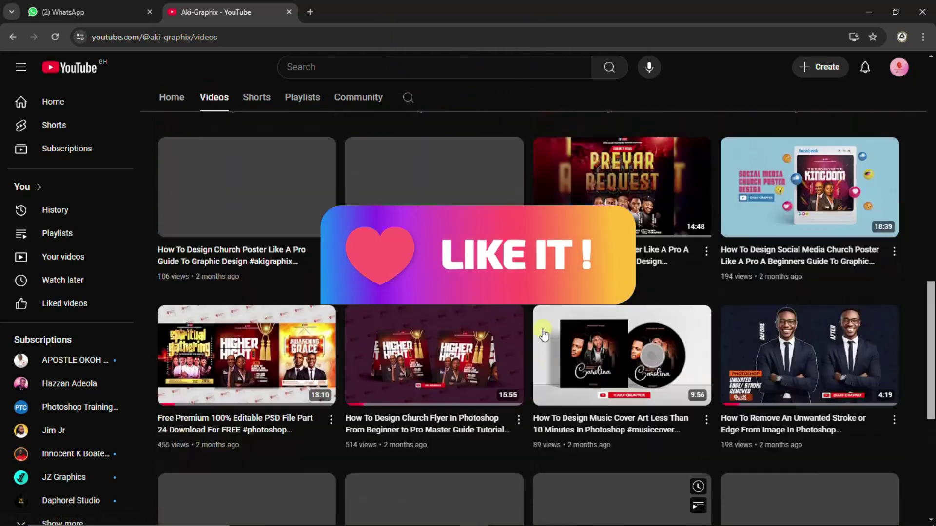
{"action": "scroll", "coordinate": [436, 258], "scroll_direction": "up", "scroll_amount": 8}
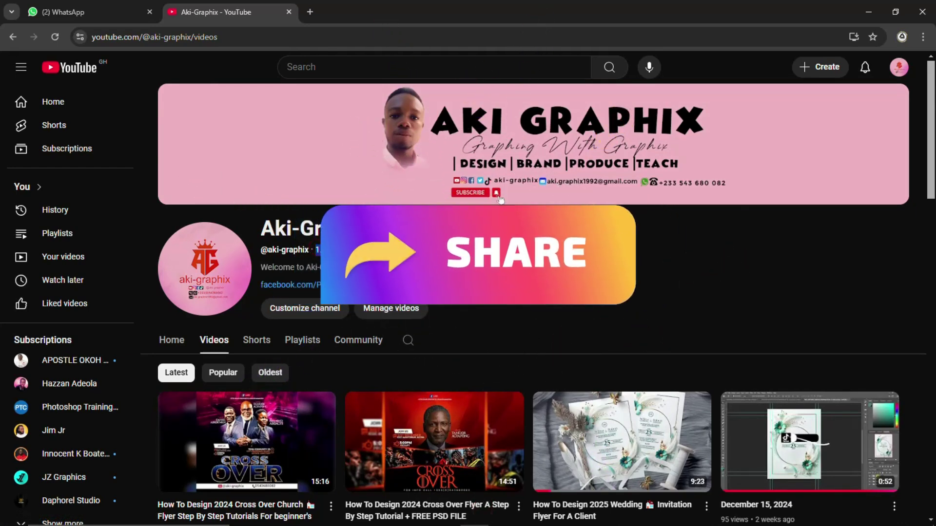
{"action": "left_click_drag", "start_coordinate": [388, 250], "coordinate": [427, 249]}
{"action": "scroll", "coordinate": [433, 255], "scroll_direction": "down", "scroll_amount": 3}
{"action": "scroll", "coordinate": [330, 267], "scroll_direction": "up", "scroll_amount": 2}
Step: Browse the channel's Playlists tab, then minimize the browser to show the desktop
{"action": "left_click", "coordinate": [303, 281]}
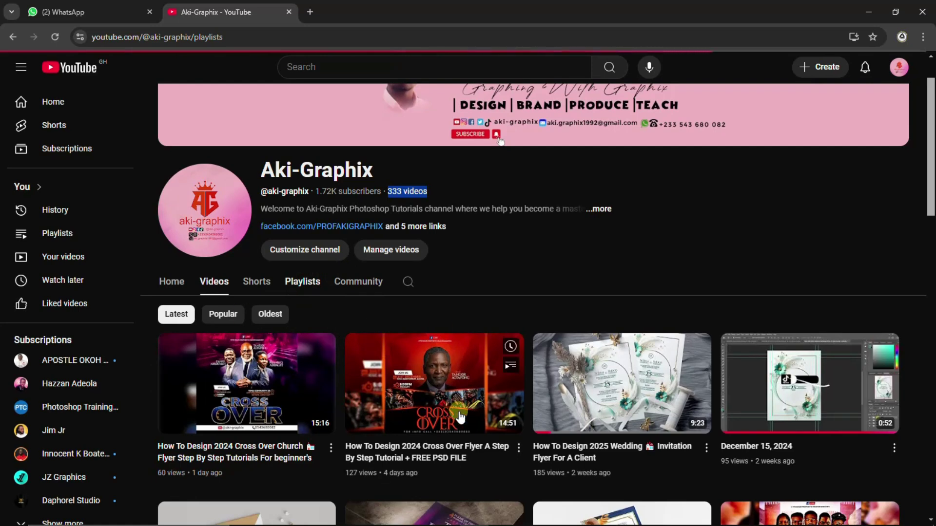
{"action": "scroll", "coordinate": [446, 404], "scroll_direction": "down", "scroll_amount": 3}
{"action": "scroll", "coordinate": [443, 400], "scroll_direction": "up", "scroll_amount": 5}
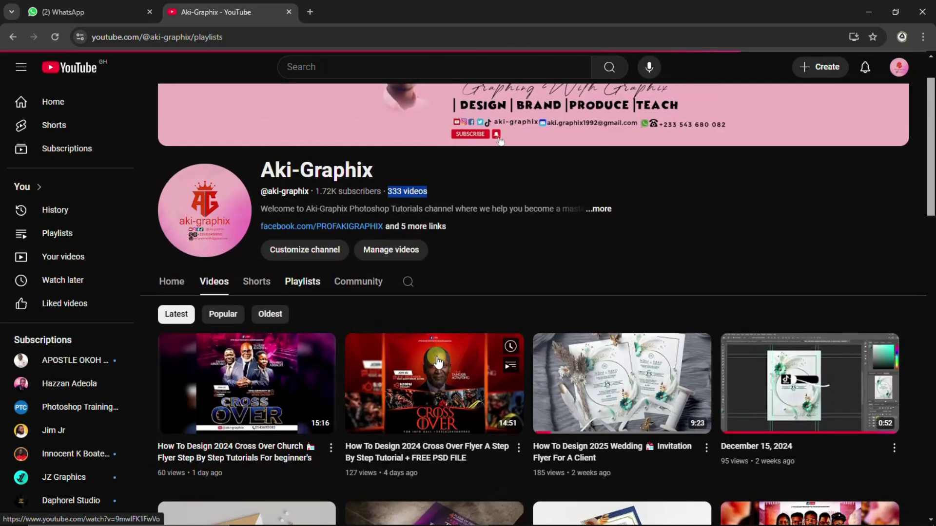
{"action": "left_click", "coordinate": [435, 352]}
{"action": "scroll", "coordinate": [435, 352], "scroll_direction": "down", "scroll_amount": 2}
{"action": "scroll", "coordinate": [427, 371], "scroll_direction": "up", "scroll_amount": 2}
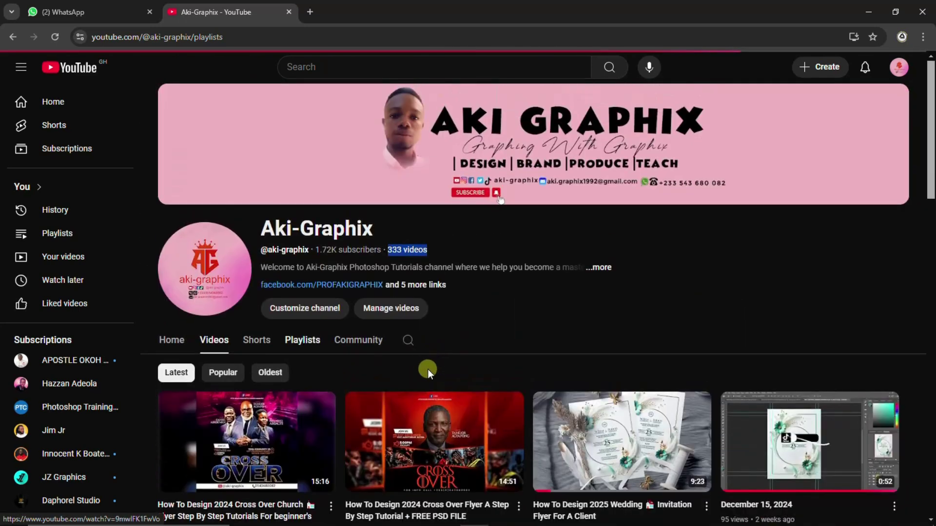
{"action": "scroll", "coordinate": [488, 390], "scroll_direction": "down", "scroll_amount": 10}
{"action": "scroll", "coordinate": [548, 414], "scroll_direction": "down", "scroll_amount": 8}
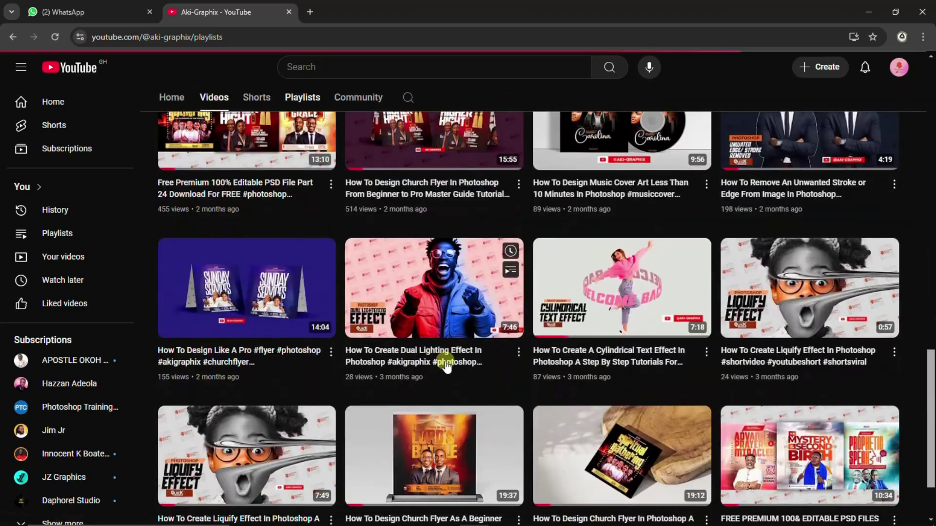
{"action": "scroll", "coordinate": [476, 265], "scroll_direction": "up", "scroll_amount": 18}
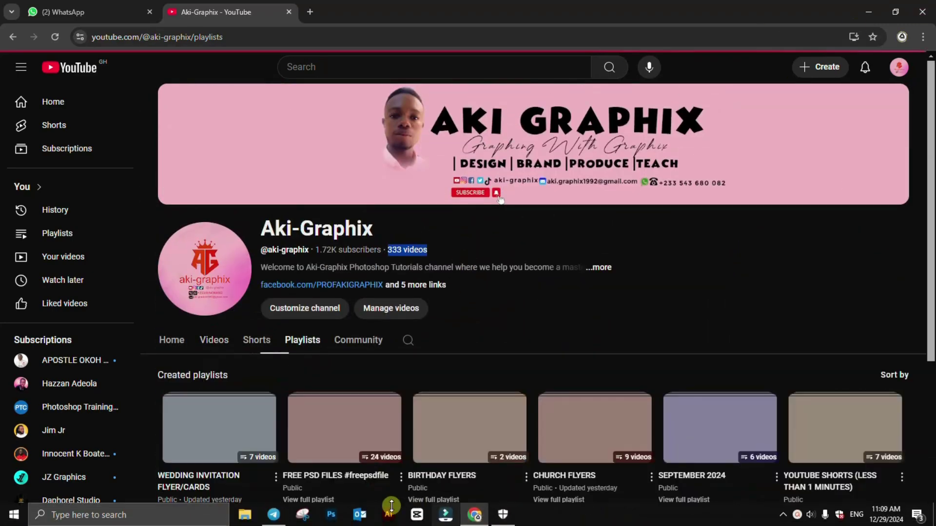
{"action": "left_click", "coordinate": [875, 12]}
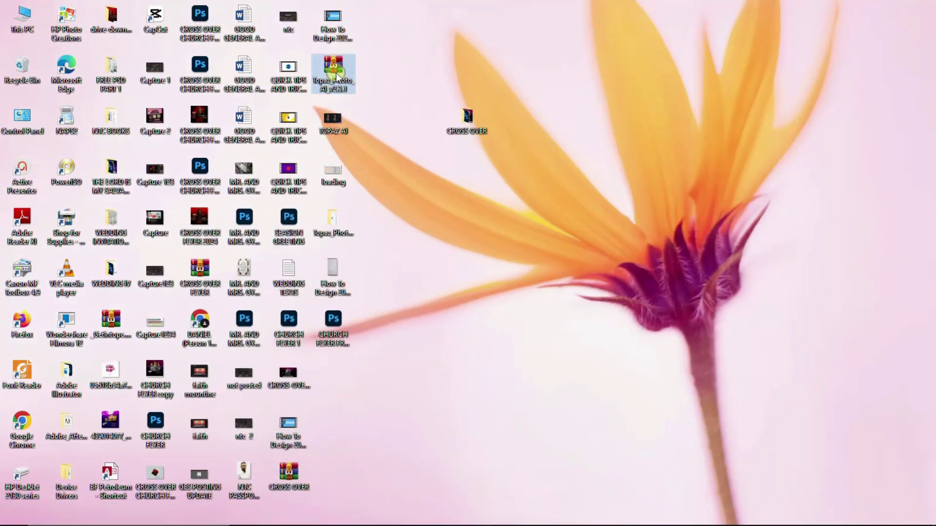
Step: Extract the Topaz_Photo_AI_v2.3.1 archive with 7-Zip, entering its password with Show Password unchecked
{"action": "right_click", "coordinate": [335, 74]}
{"action": "mouse_move", "coordinate": [386, 159]}
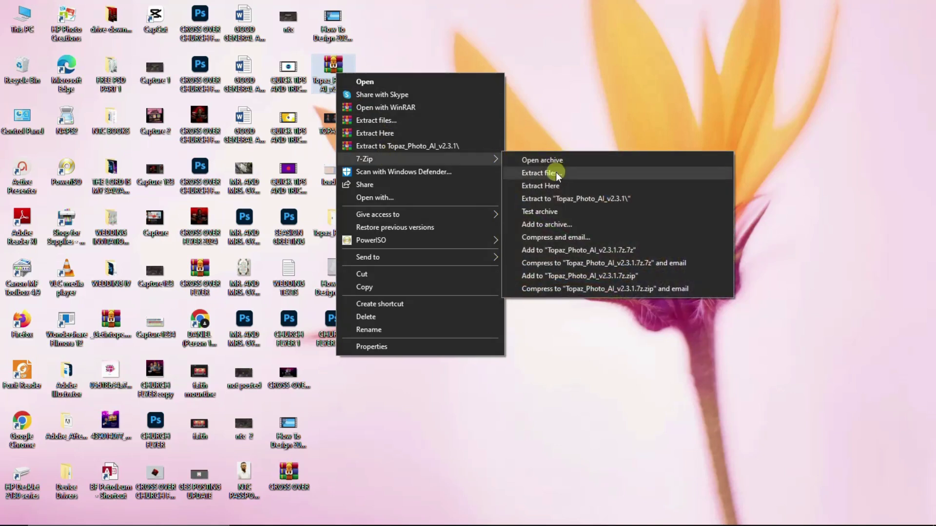
{"action": "left_click", "coordinate": [556, 171]}
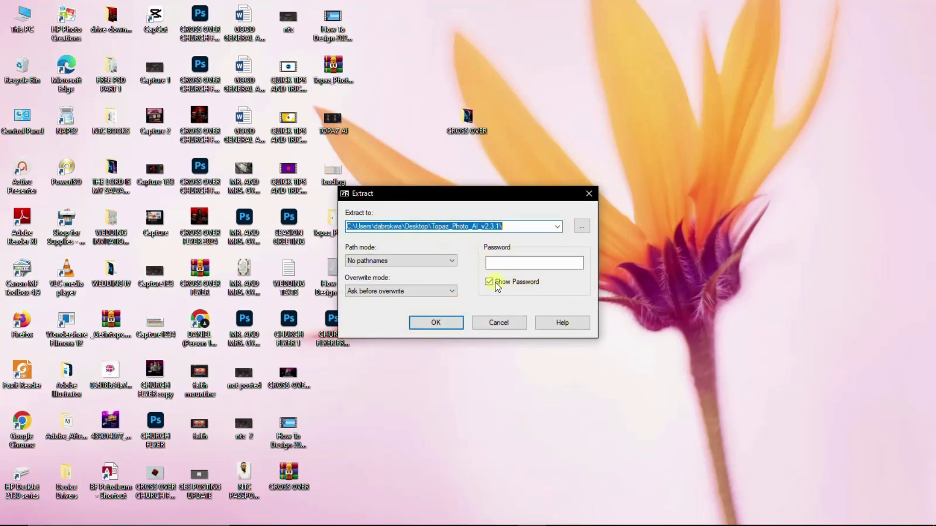
{"action": "left_click", "coordinate": [488, 283]}
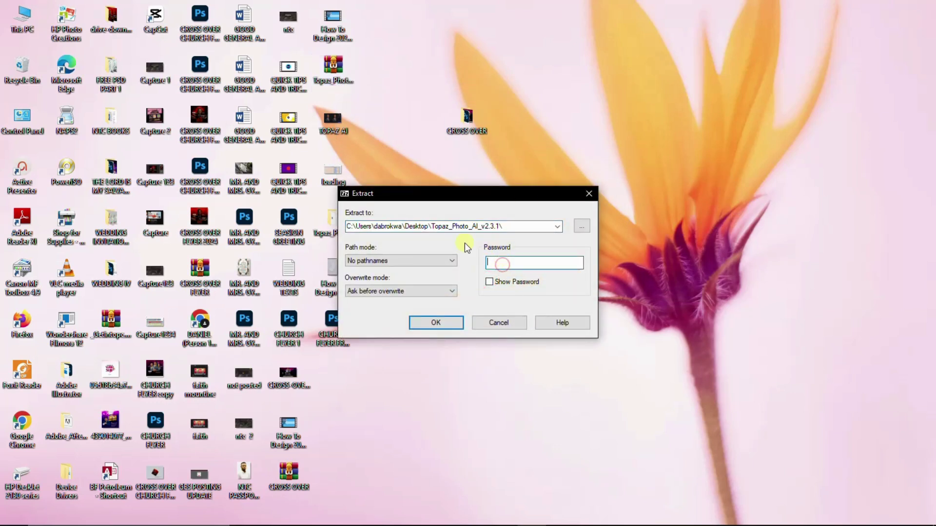
{"action": "type", "text": "123"}
{"action": "left_click", "coordinate": [452, 326]}
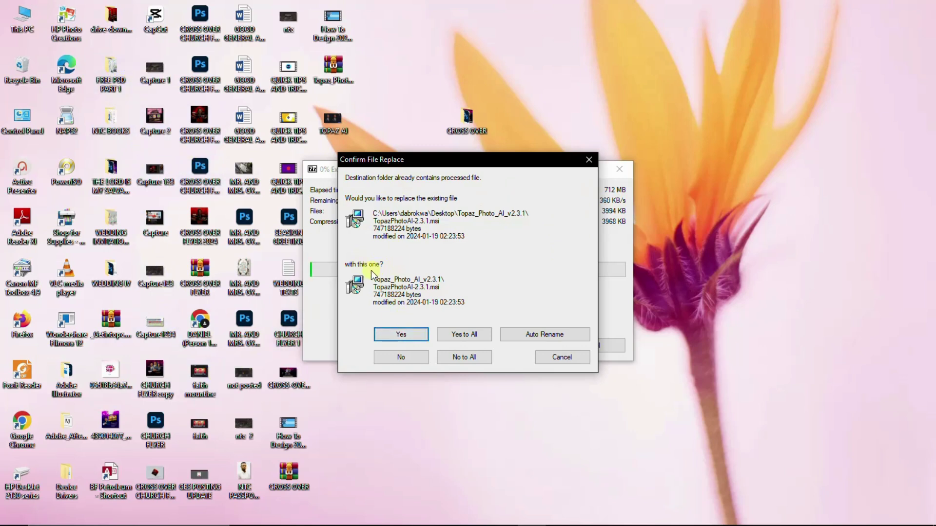
Step: Confirm replacing TopazPhotoAI-2.3.1.msi, Readme.txt and Patch.exe while the extraction completes
{"action": "left_click", "coordinate": [398, 335]}
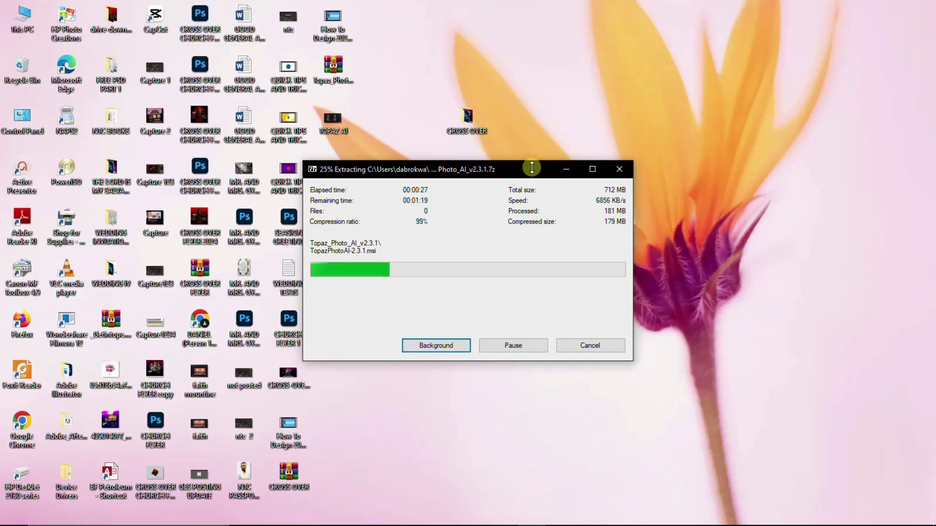
{"action": "left_click_drag", "start_coordinate": [533, 169], "coordinate": [626, 152]}
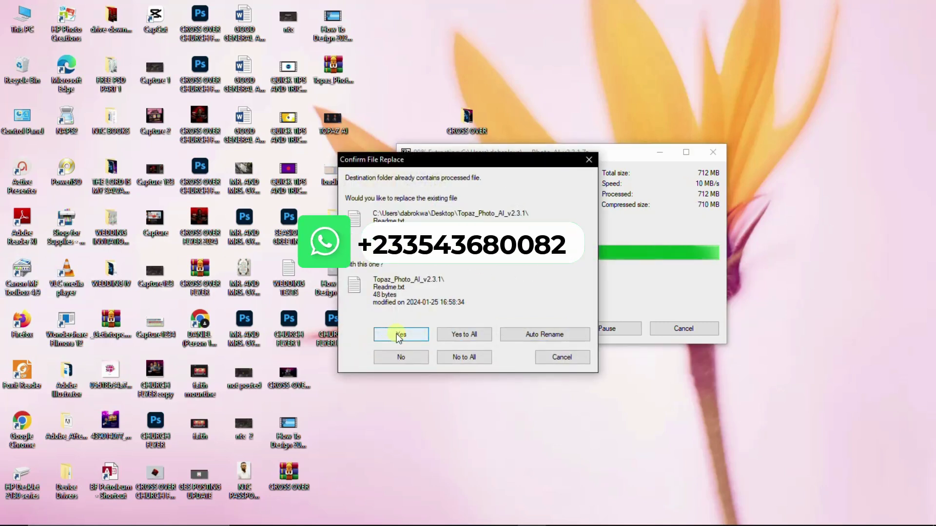
{"action": "left_click", "coordinate": [397, 335]}
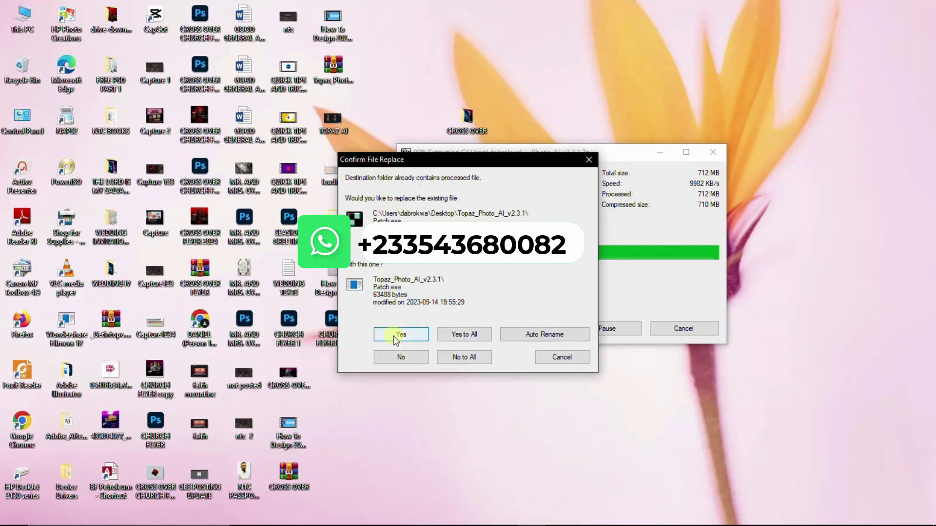
{"action": "left_click", "coordinate": [394, 335]}
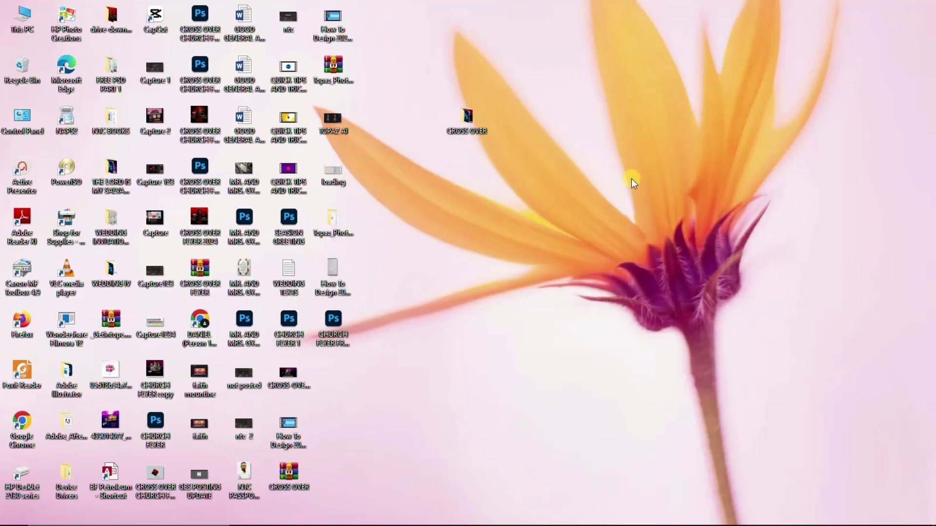
Step: Open the extracted Topaz_Photo_AI_v2.3.1 folder and select the TopazPhotoAI-2.3.1 installer
{"action": "double_click", "coordinate": [331, 219]}
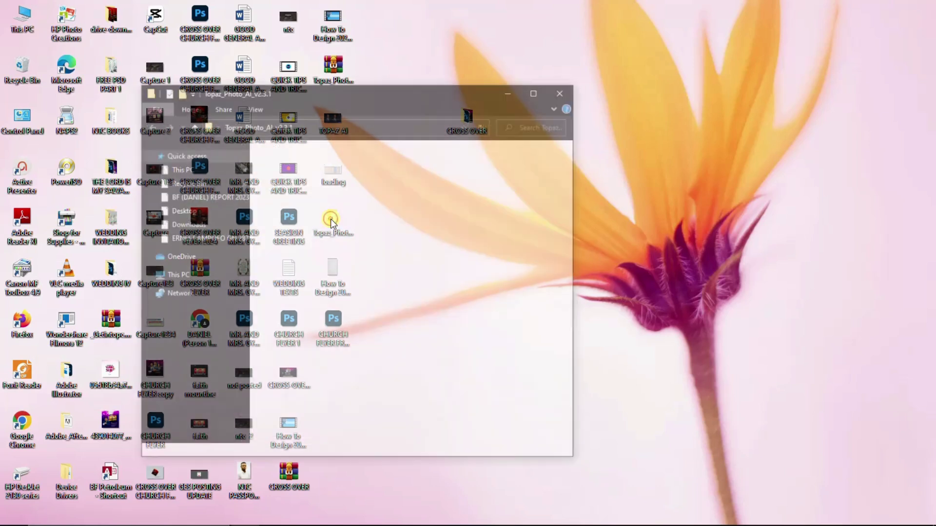
{"action": "left_click", "coordinate": [320, 213]}
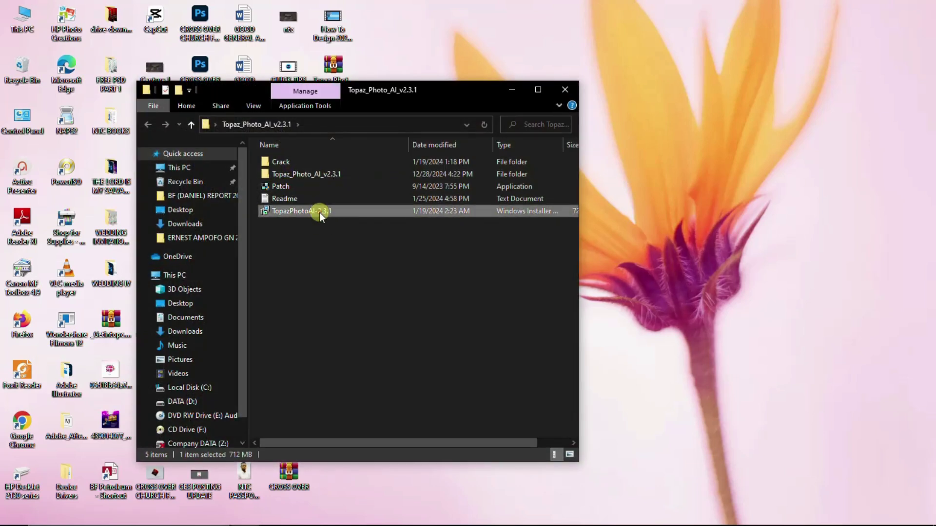
{"action": "left_click", "coordinate": [512, 90]}
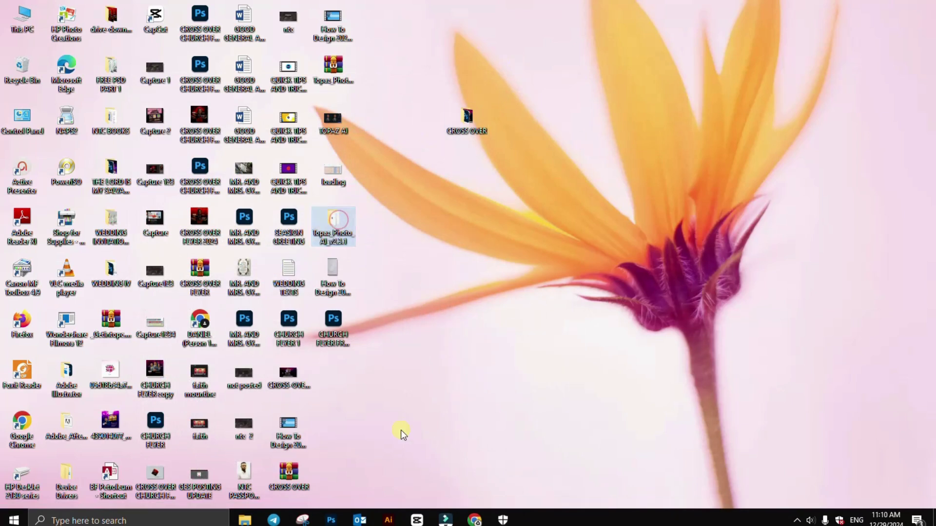
{"action": "left_click", "coordinate": [244, 514]}
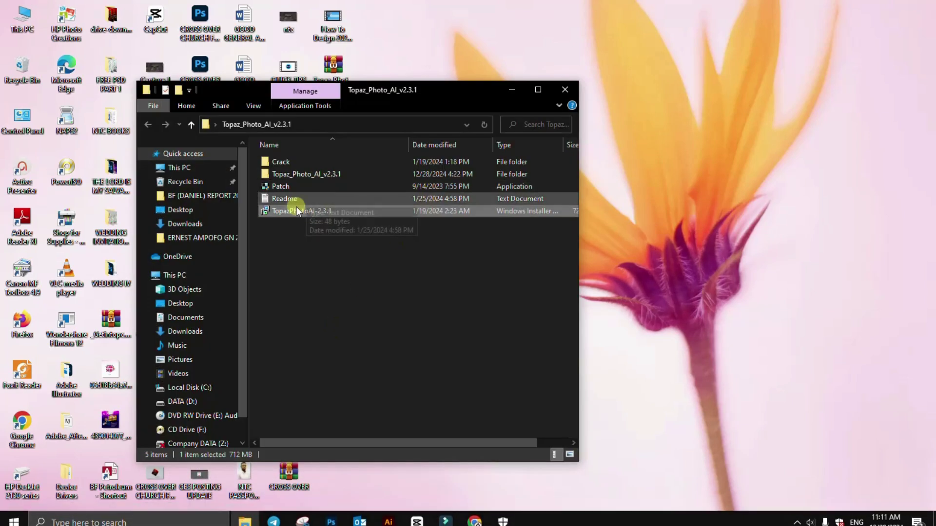
Step: Check the Crack and inner subfolders, then bring up the installer's context menu
{"action": "double_click", "coordinate": [308, 164]}
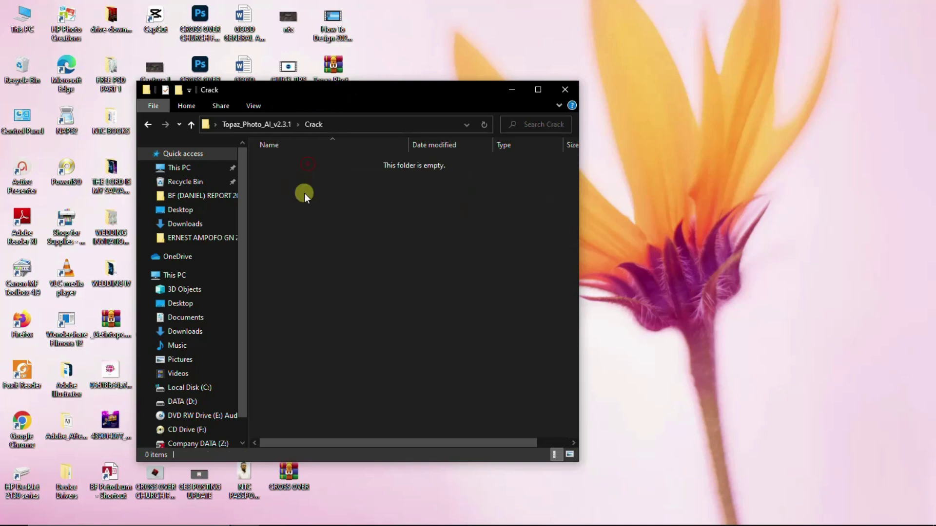
{"action": "left_click", "coordinate": [147, 124]}
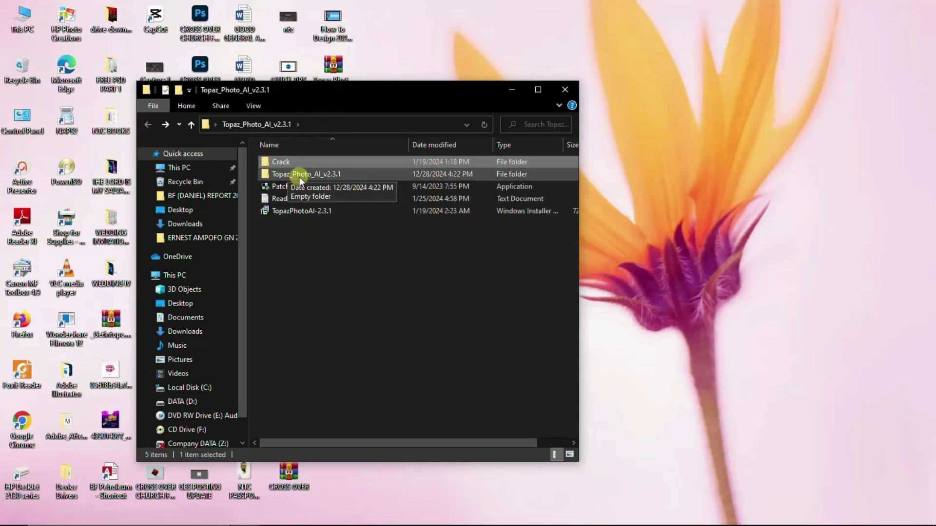
{"action": "double_click", "coordinate": [300, 176]}
{"action": "left_click", "coordinate": [148, 124]}
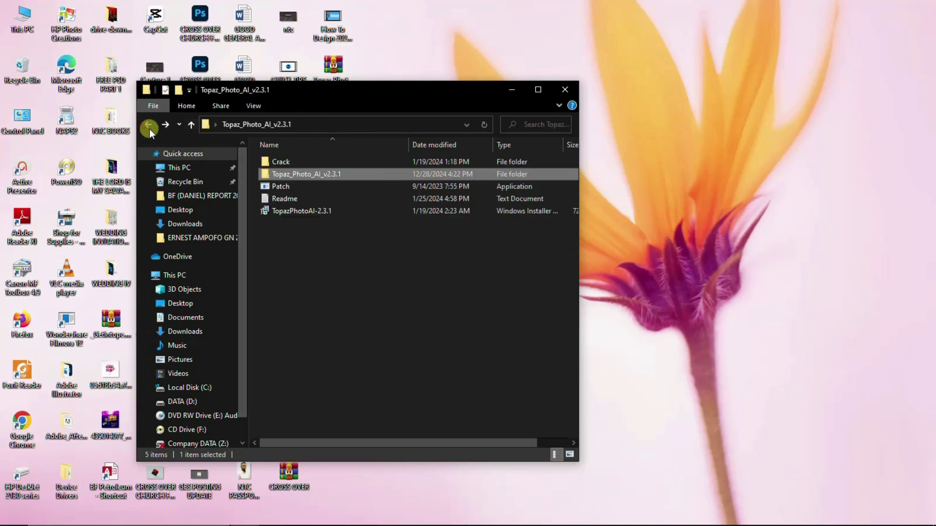
{"action": "left_click", "coordinate": [302, 210]}
{"action": "right_click", "coordinate": [301, 211]}
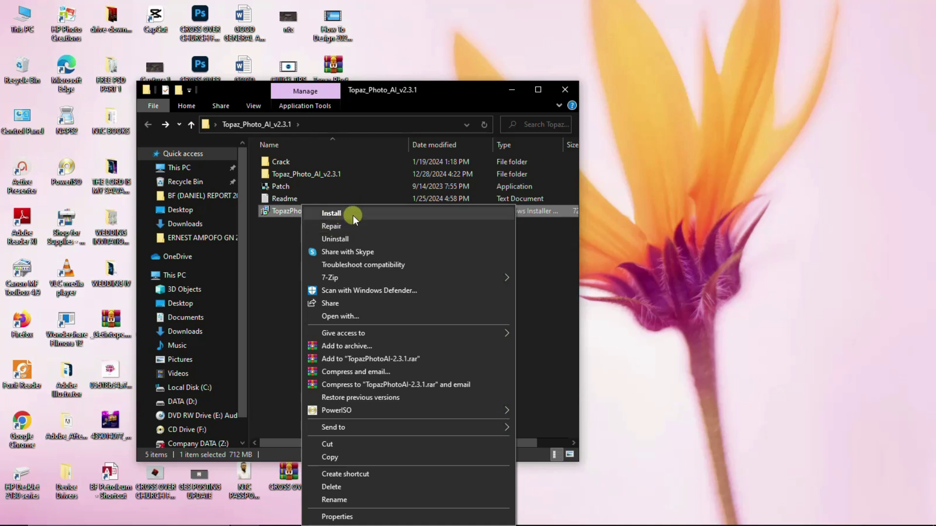
Step: Launch the installer, accept the license terms and keep the default Program Files destination
{"action": "left_click", "coordinate": [353, 214]}
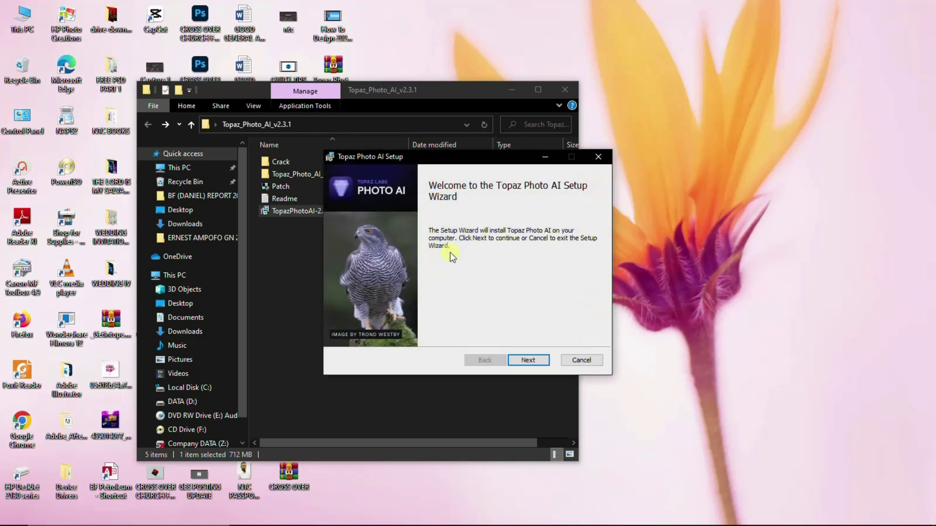
{"action": "left_click", "coordinate": [526, 359]}
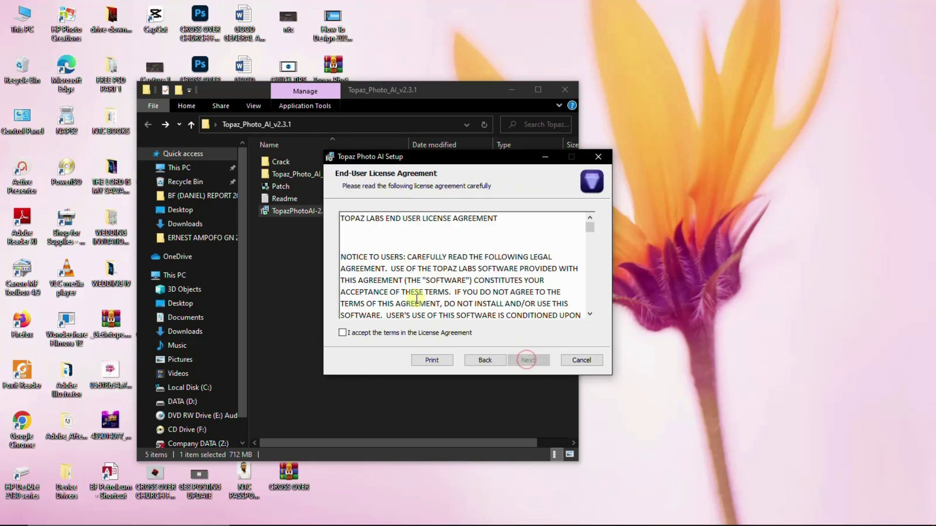
{"action": "left_click", "coordinate": [344, 332]}
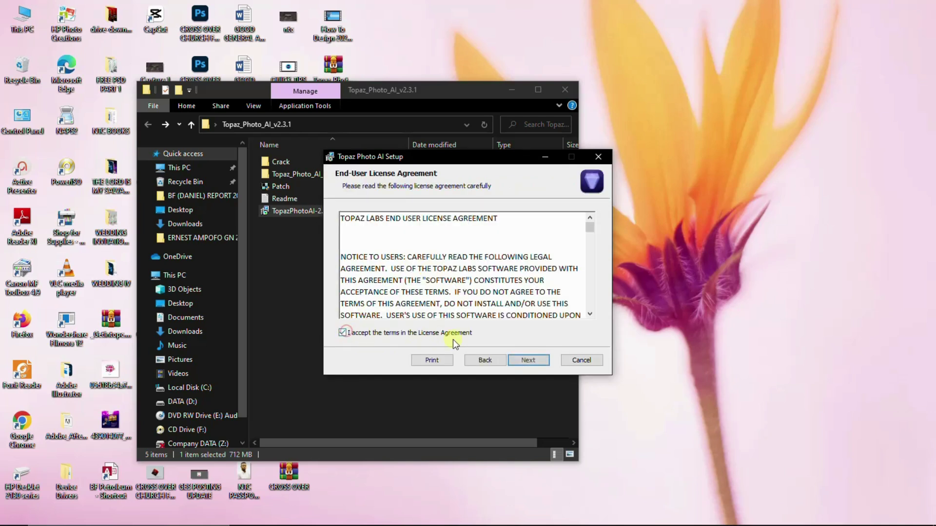
{"action": "left_click", "coordinate": [525, 361]}
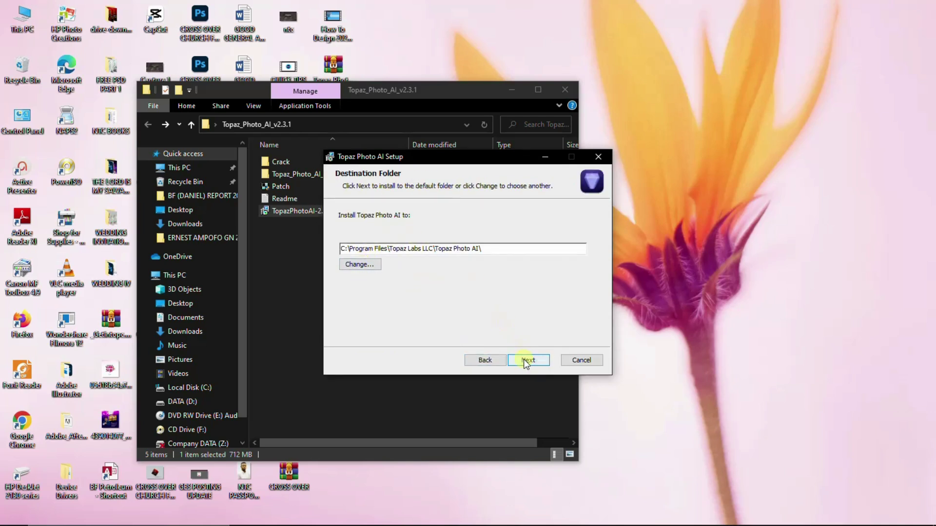
{"action": "left_click", "coordinate": [528, 359]}
{"action": "left_click", "coordinate": [531, 360]}
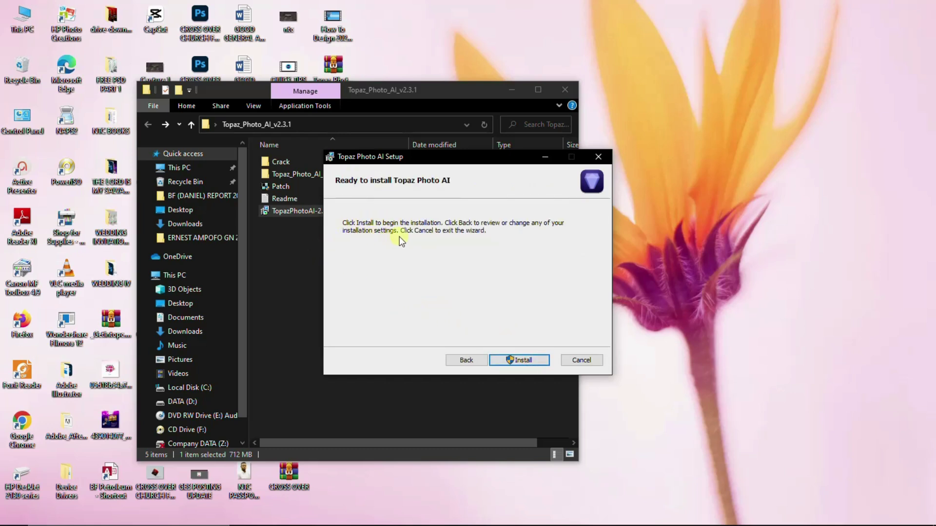
Step: Start installing Topaz Photo AI, then check the hidden tray icons while files copy
{"action": "left_click", "coordinate": [528, 361]}
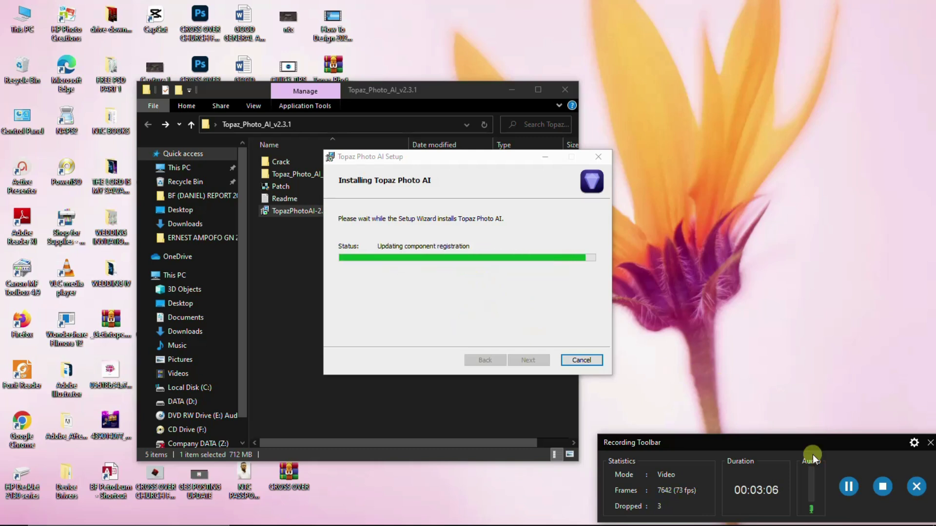
{"action": "left_click_drag", "start_coordinate": [834, 442], "coordinate": [616, 525]}
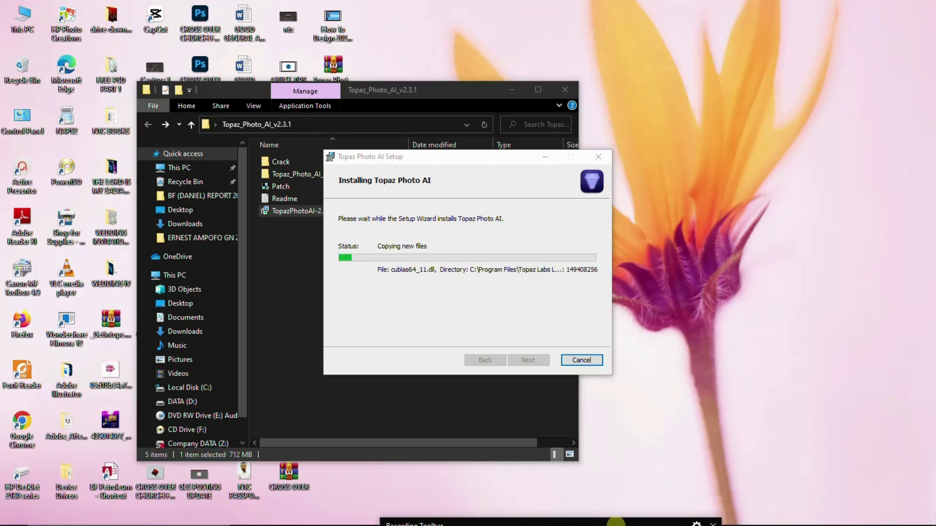
{"action": "left_click", "coordinate": [795, 516]}
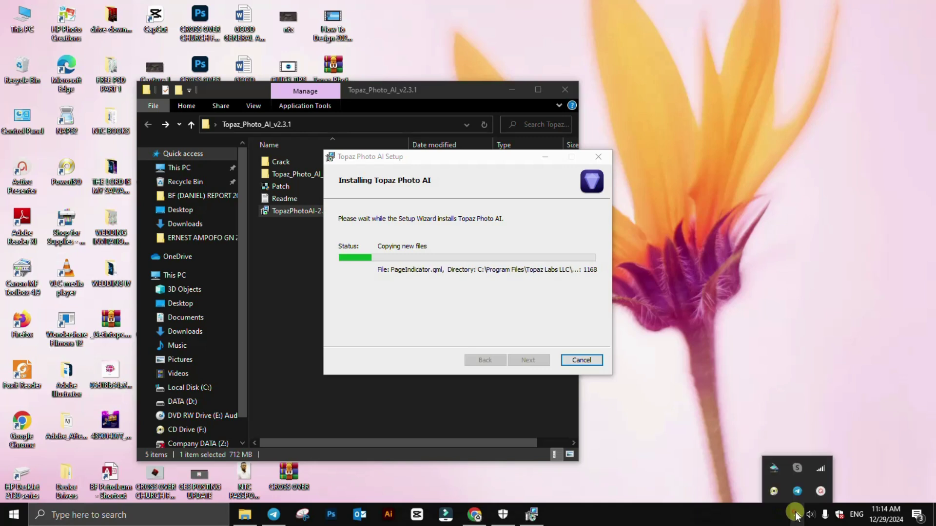
{"action": "left_click", "coordinate": [817, 489]}
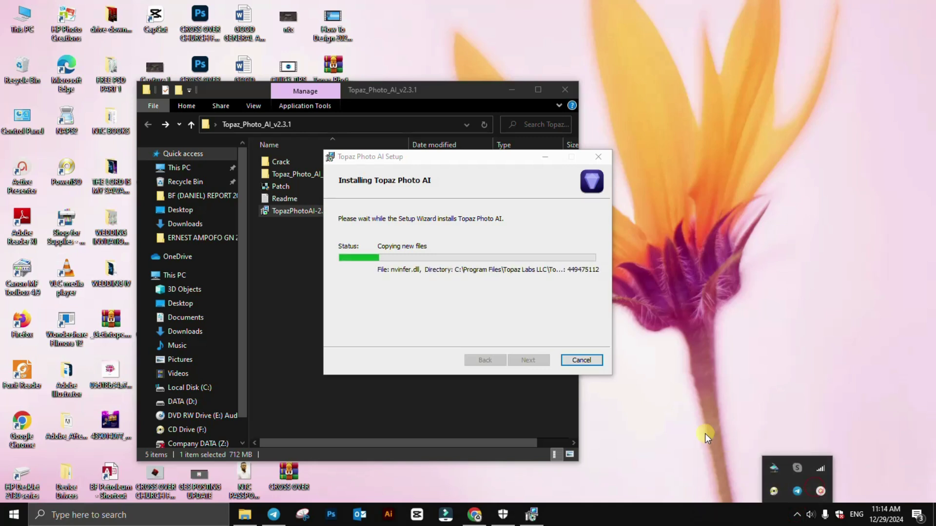
{"action": "left_click", "coordinate": [705, 434]}
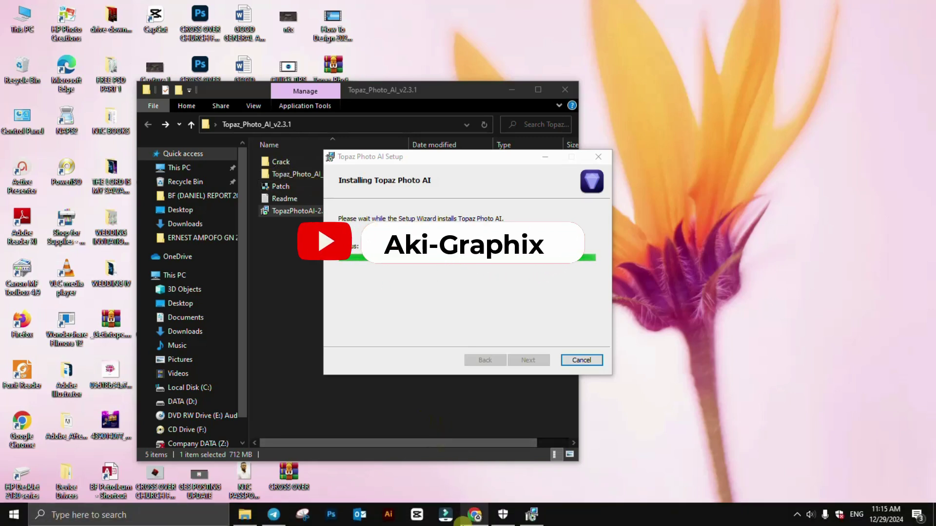
Step: Switch to YouTube and open the channel's Videos tab
{"action": "left_click", "coordinate": [469, 518]}
{"action": "scroll", "coordinate": [487, 363], "scroll_direction": "down", "scroll_amount": 5}
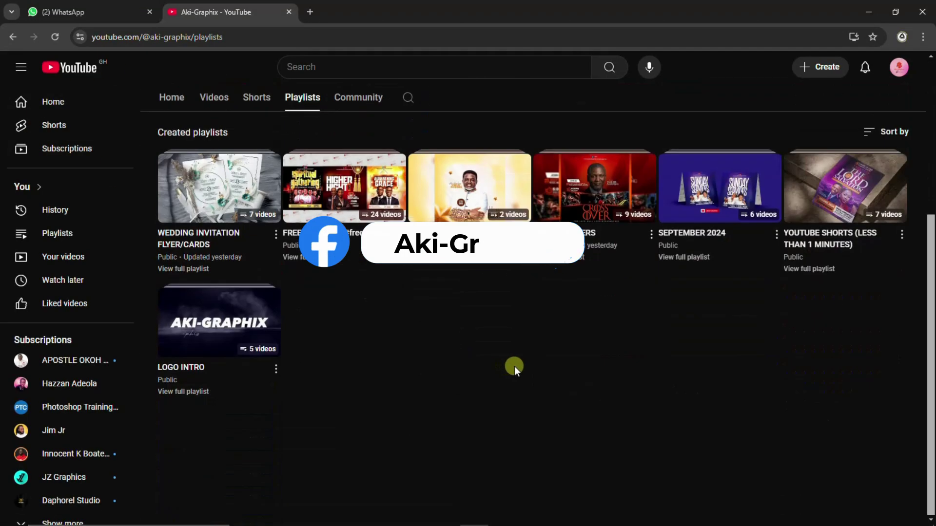
{"action": "scroll", "coordinate": [473, 294], "scroll_direction": "up", "scroll_amount": 5}
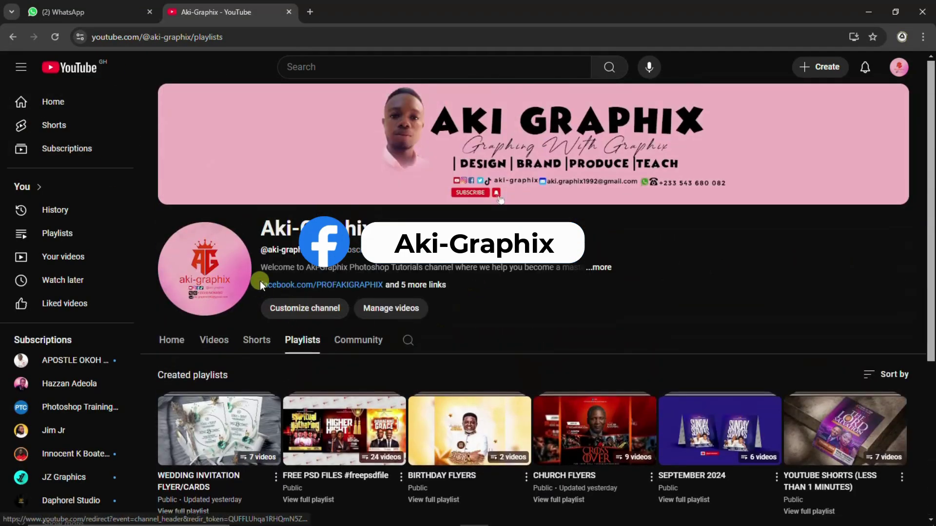
{"action": "left_click", "coordinate": [215, 337]}
{"action": "scroll", "coordinate": [487, 400], "scroll_direction": "down", "scroll_amount": 5}
{"action": "scroll", "coordinate": [468, 376], "scroll_direction": "up", "scroll_amount": 5}
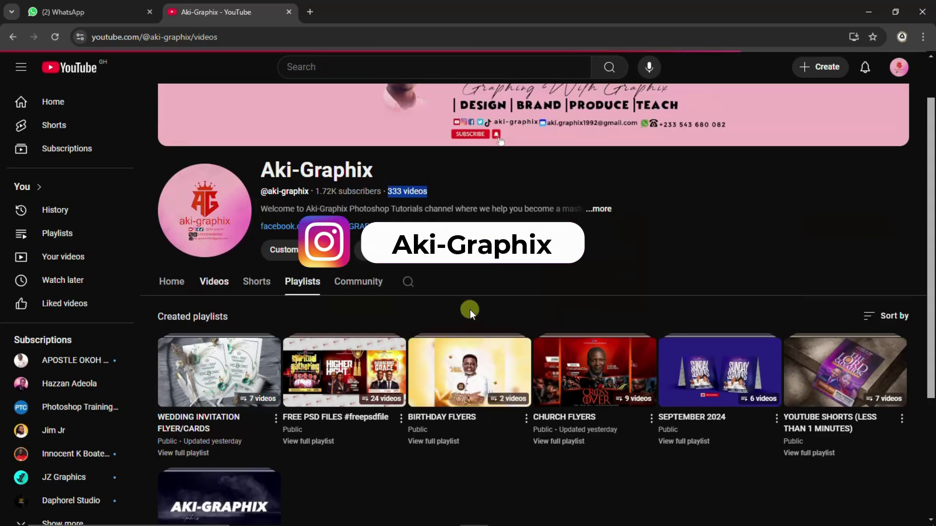
{"action": "scroll", "coordinate": [507, 351], "scroll_direction": "down", "scroll_amount": 5}
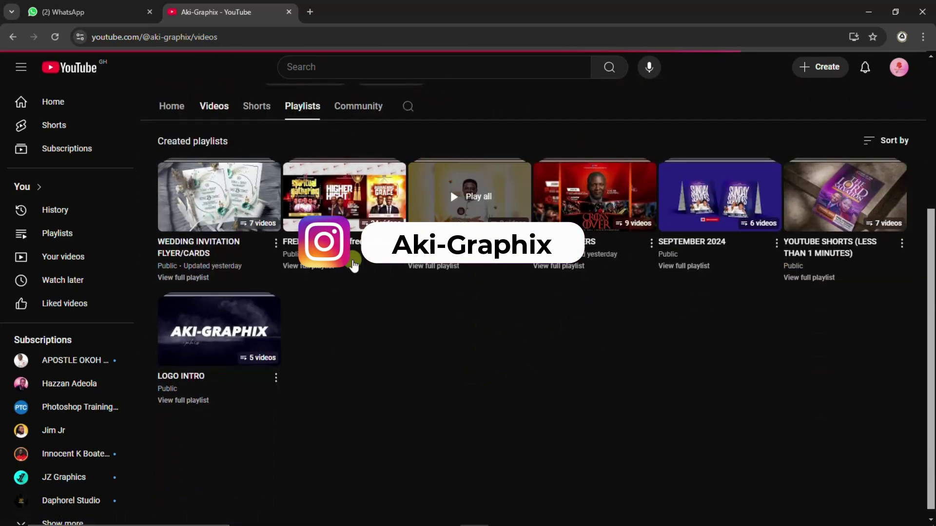
Step: Check the installer's progress, then scroll through the channel's design tutorial videos
{"action": "mouse_move", "coordinate": [477, 518]}
{"action": "left_click", "coordinate": [529, 515]}
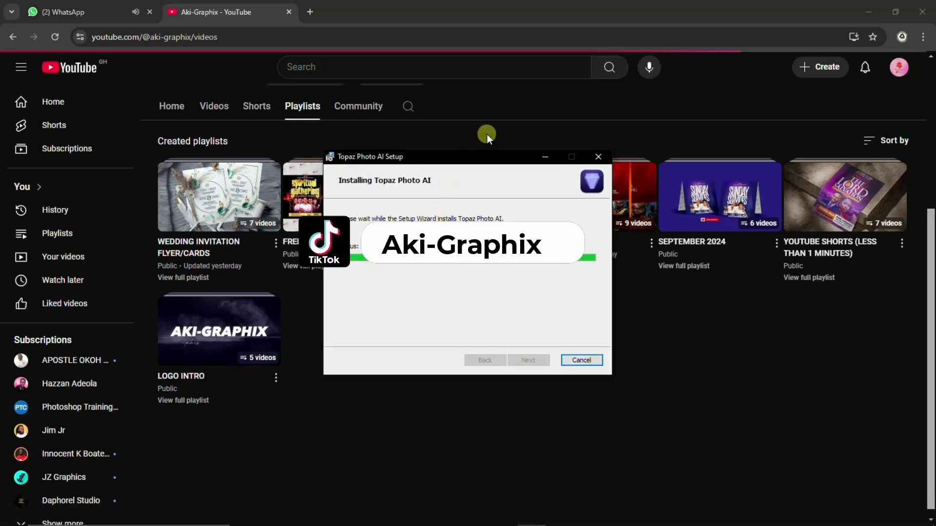
{"action": "left_click", "coordinate": [545, 157]}
{"action": "scroll", "coordinate": [219, 165], "scroll_direction": "up", "scroll_amount": 3}
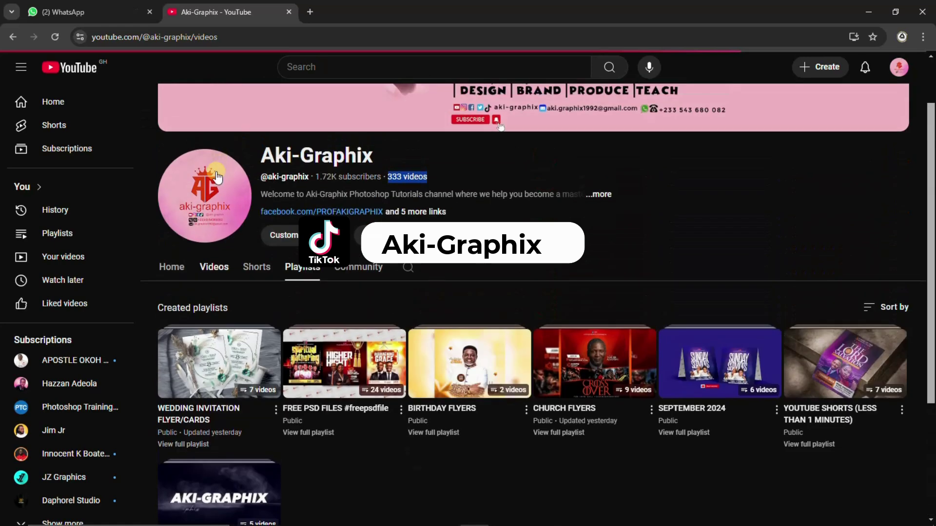
{"action": "scroll", "coordinate": [423, 325], "scroll_direction": "down", "scroll_amount": 3}
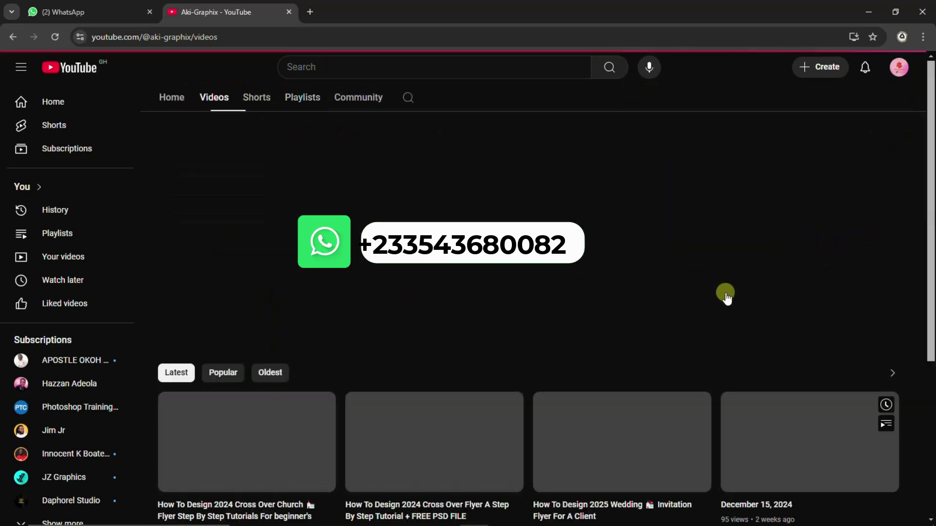
{"action": "scroll", "coordinate": [493, 405], "scroll_direction": "down", "scroll_amount": 3}
{"action": "scroll", "coordinate": [494, 387], "scroll_direction": "down", "scroll_amount": 10}
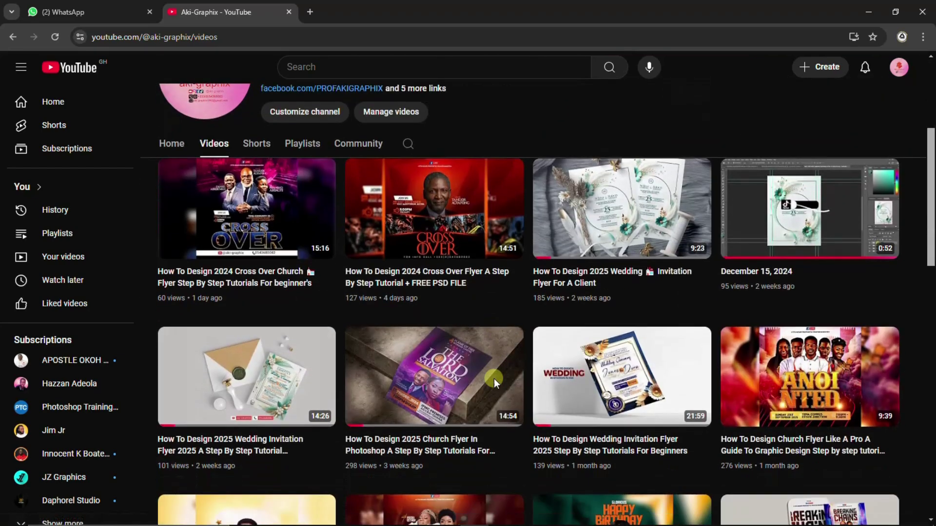
{"action": "scroll", "coordinate": [495, 384], "scroll_direction": "down", "scroll_amount": 8}
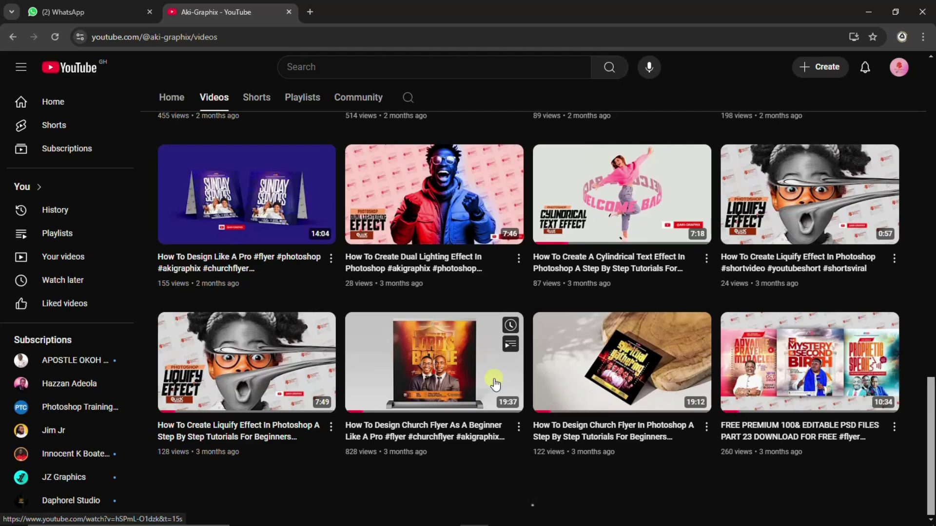
{"action": "scroll", "coordinate": [507, 331], "scroll_direction": "up", "scroll_amount": 8}
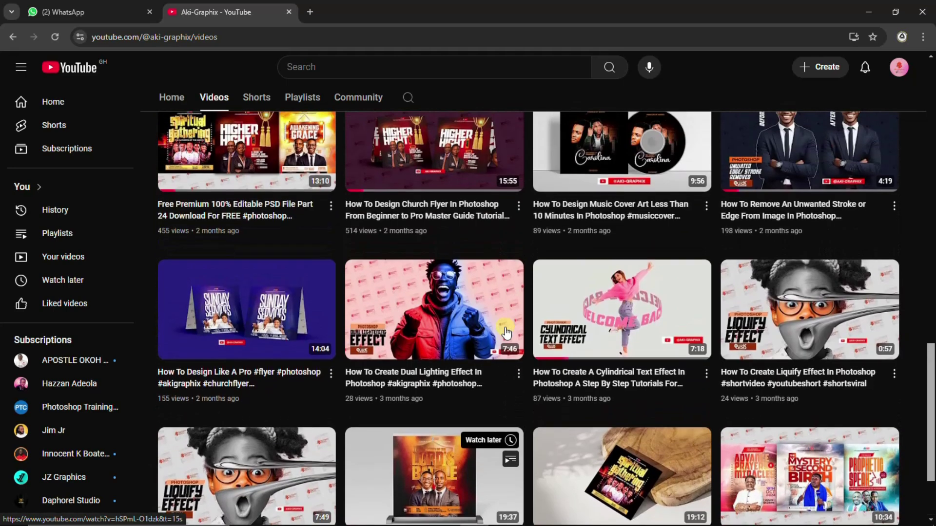
{"action": "scroll", "coordinate": [507, 331], "scroll_direction": "up", "scroll_amount": 1}
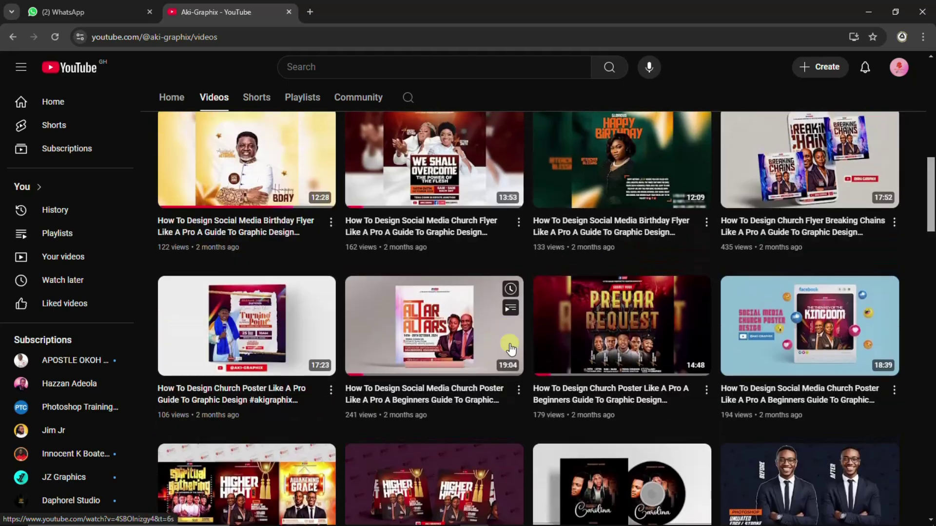
Step: Peek at the installer's progress, hide it again, and keep scrolling the channel's videos
{"action": "left_click", "coordinate": [538, 516]}
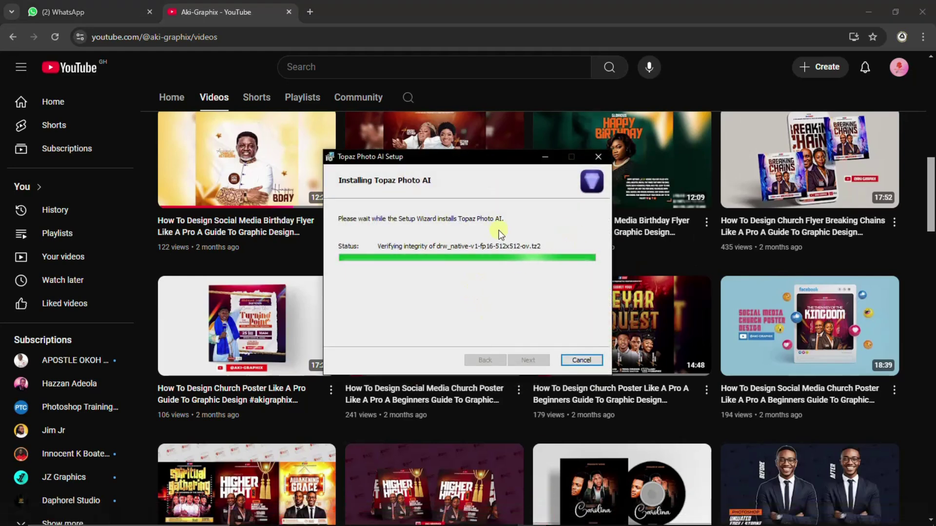
{"action": "left_click", "coordinate": [545, 156]}
{"action": "scroll", "coordinate": [510, 341], "scroll_direction": "down", "scroll_amount": 10}
{"action": "scroll", "coordinate": [515, 416], "scroll_direction": "down", "scroll_amount": 13}
{"action": "scroll", "coordinate": [528, 381], "scroll_direction": "down", "scroll_amount": 3}
{"action": "scroll", "coordinate": [528, 381], "scroll_direction": "up", "scroll_amount": 13}
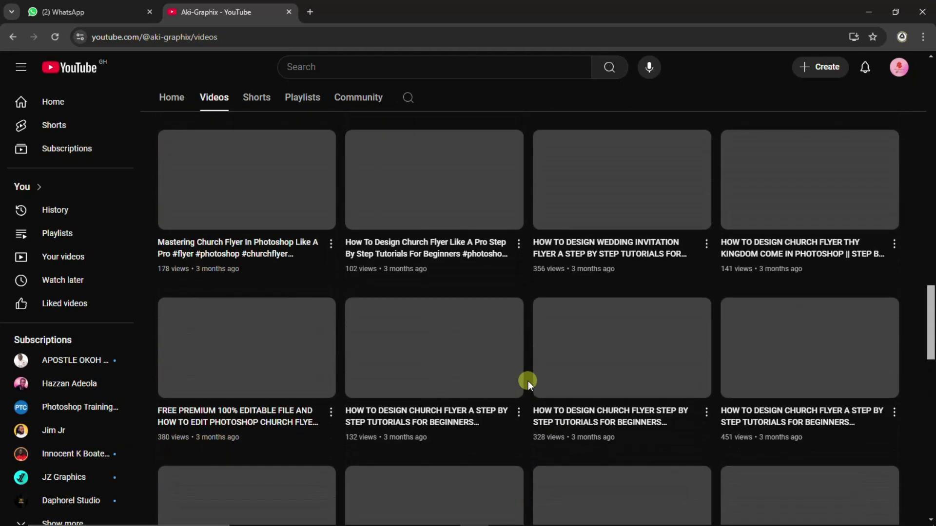
{"action": "scroll", "coordinate": [528, 382], "scroll_direction": "up", "scroll_amount": 2}
{"action": "scroll", "coordinate": [528, 381], "scroll_direction": "down", "scroll_amount": 3}
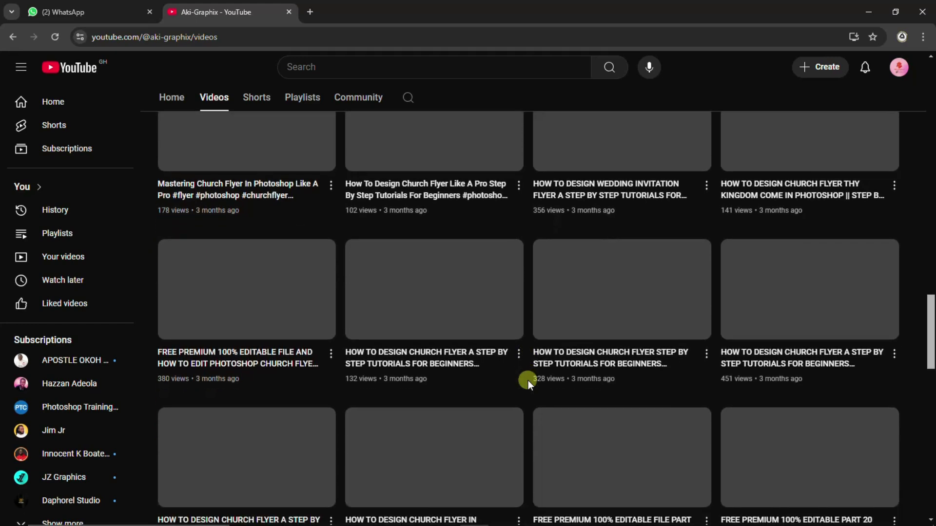
Step: Keep the installer window in front over YouTube while it downloads its 72 files
{"action": "left_click", "coordinate": [534, 517]}
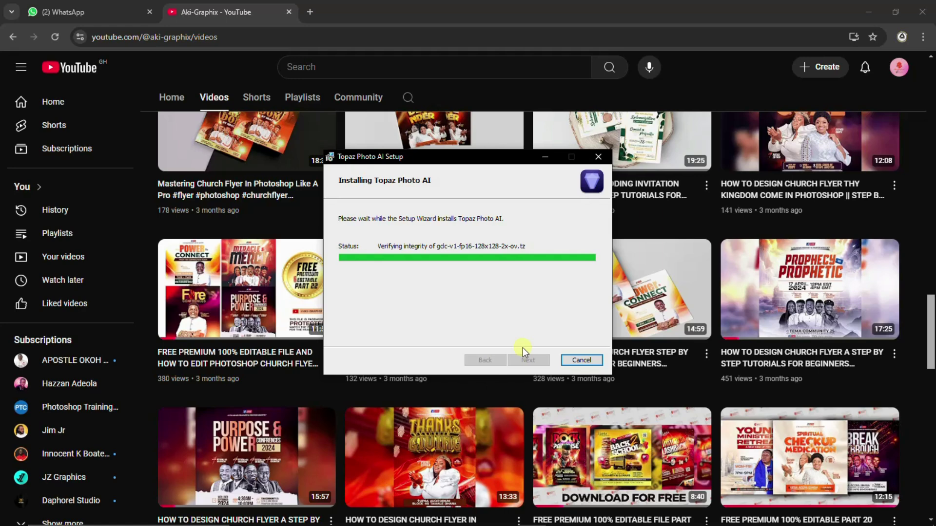
{"action": "scroll", "coordinate": [650, 341], "scroll_direction": "up", "scroll_amount": 1}
{"action": "scroll", "coordinate": [650, 341], "scroll_direction": "up", "scroll_amount": 2}
{"action": "scroll", "coordinate": [651, 342], "scroll_direction": "down", "scroll_amount": 5}
{"action": "scroll", "coordinate": [651, 343], "scroll_direction": "down", "scroll_amount": 5}
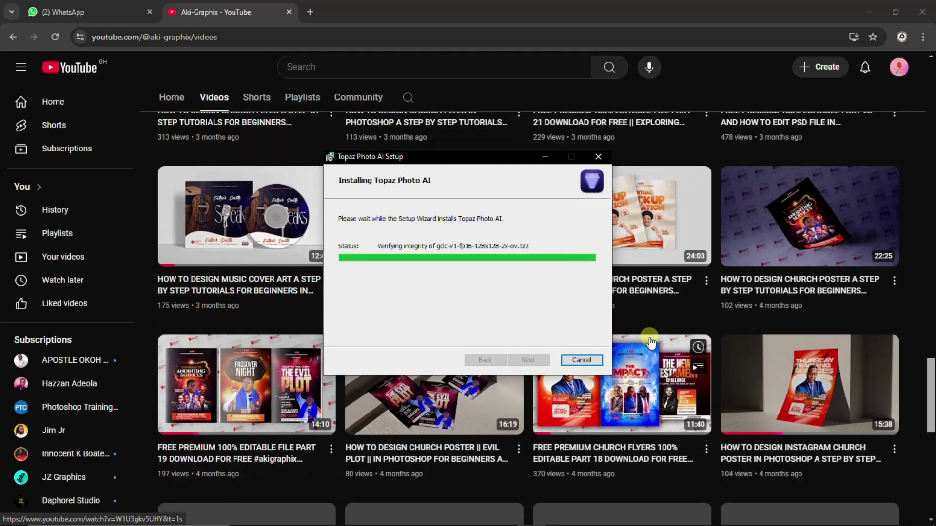
{"action": "scroll", "coordinate": [651, 343], "scroll_direction": "down", "scroll_amount": 2}
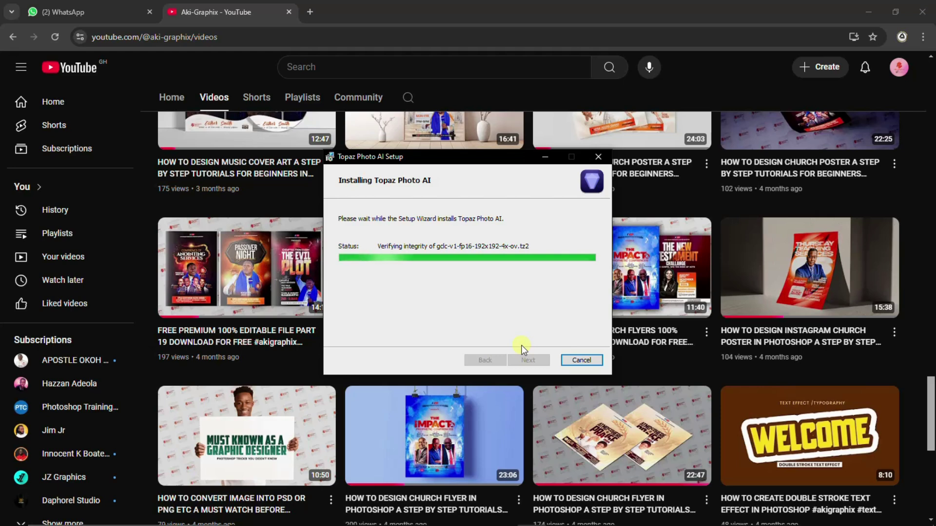
{"action": "scroll", "coordinate": [619, 344], "scroll_direction": "down", "scroll_amount": 2}
{"action": "scroll", "coordinate": [619, 344], "scroll_direction": "down", "scroll_amount": 6}
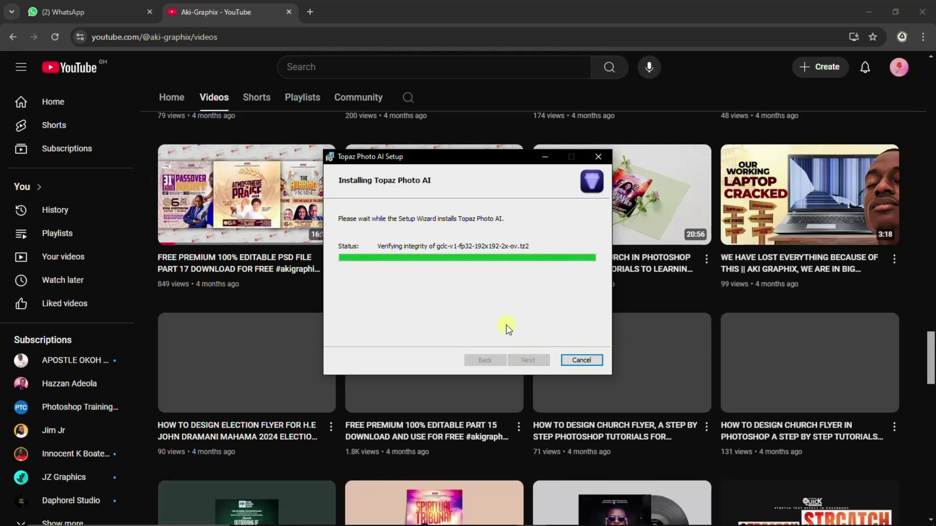
{"action": "scroll", "coordinate": [633, 325], "scroll_direction": "down", "scroll_amount": 3}
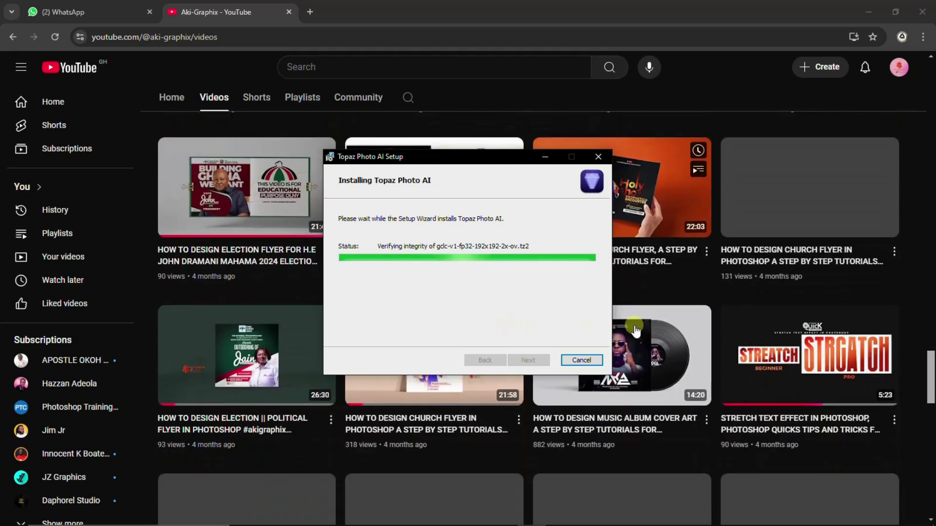
{"action": "scroll", "coordinate": [634, 326], "scroll_direction": "up", "scroll_amount": 3}
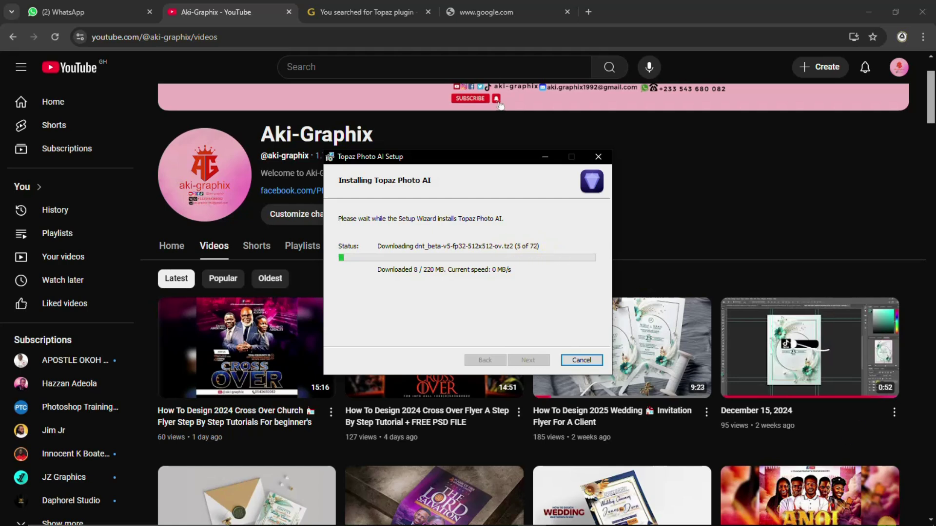
Step: Move the screen recorder's control panel aside and minimise it
{"action": "left_click", "coordinate": [795, 514]}
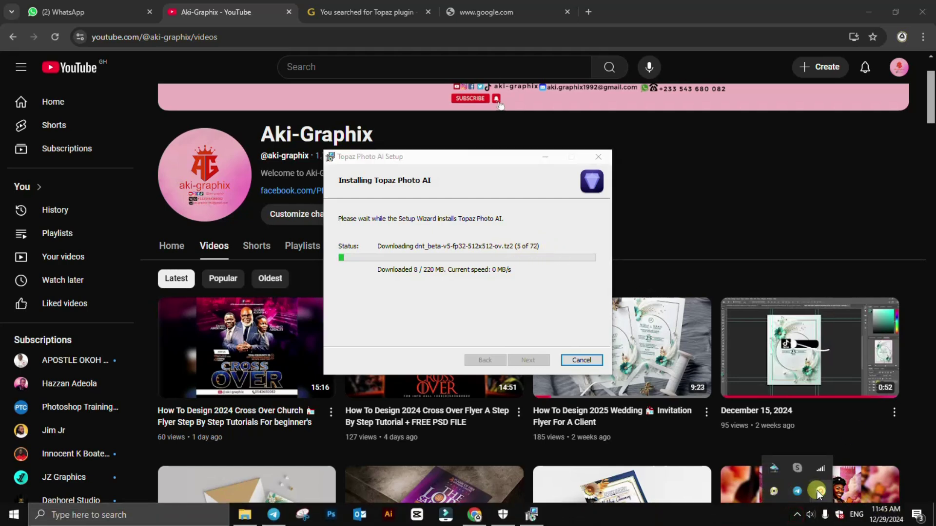
{"action": "left_click", "coordinate": [819, 491]}
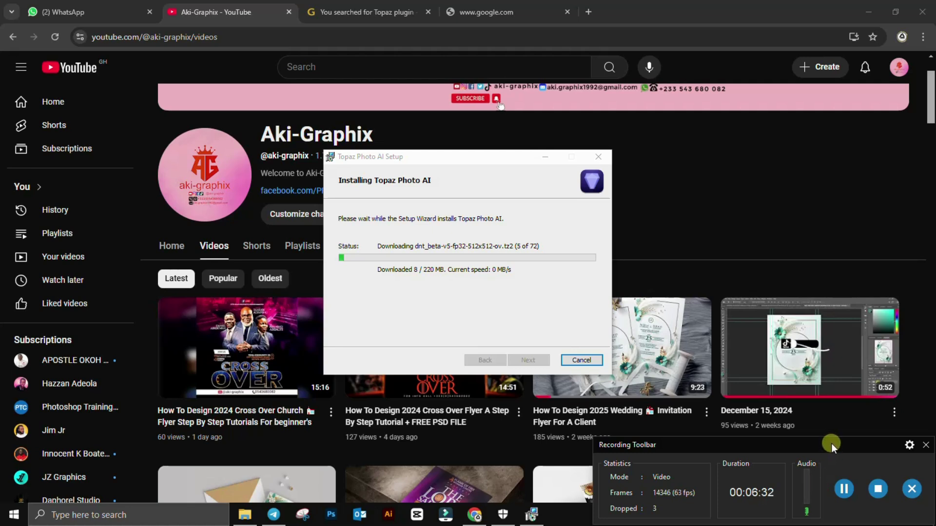
{"action": "left_click_drag", "start_coordinate": [830, 444], "coordinate": [774, 524]}
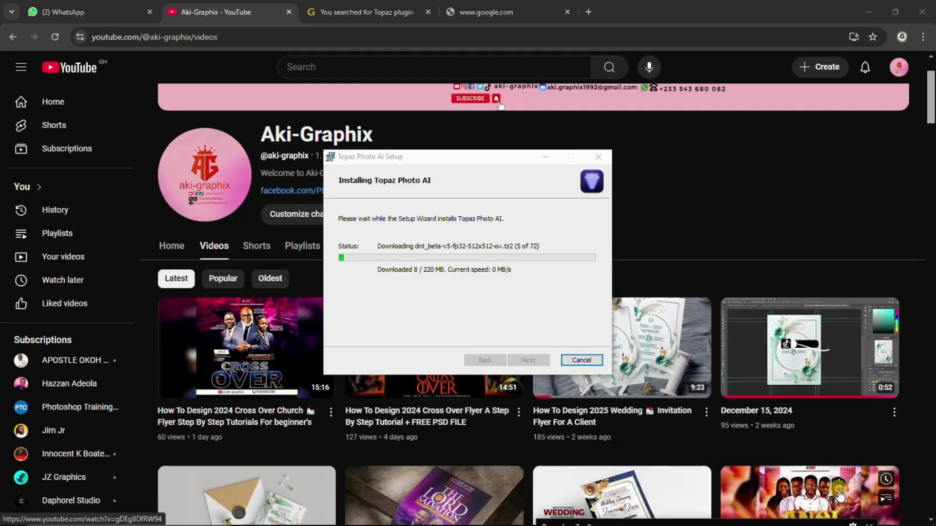
{"action": "left_click", "coordinate": [834, 525]}
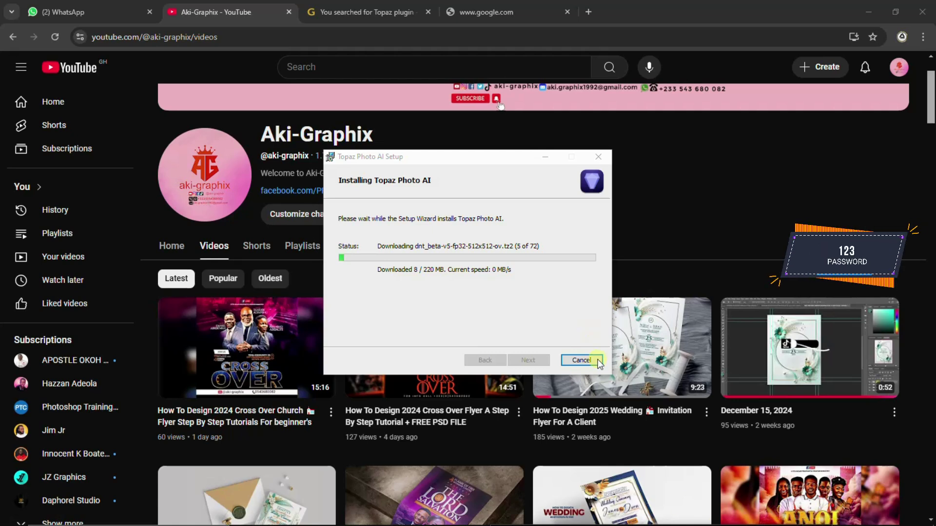
Step: Return to the completed installer and uncheck Launch Topaz Photo AI
{"action": "left_click", "coordinate": [687, 13]}
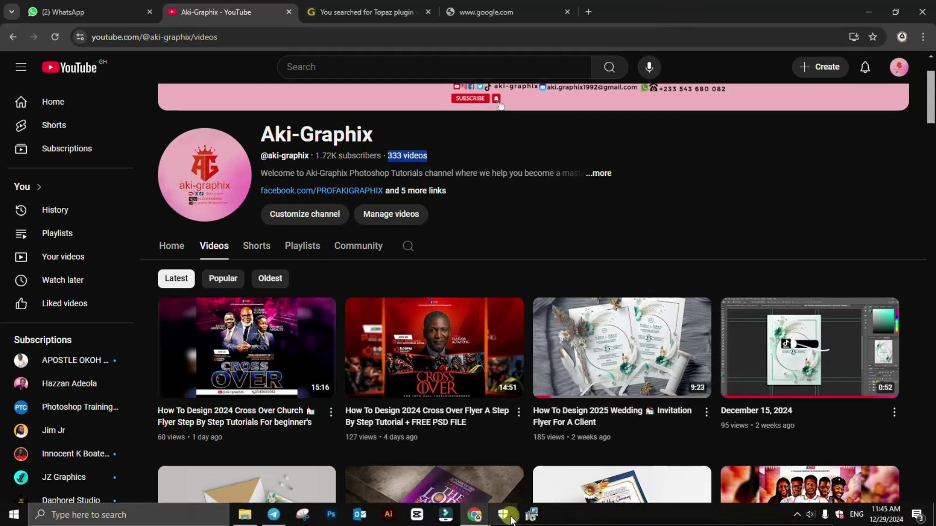
{"action": "left_click", "coordinate": [531, 514]}
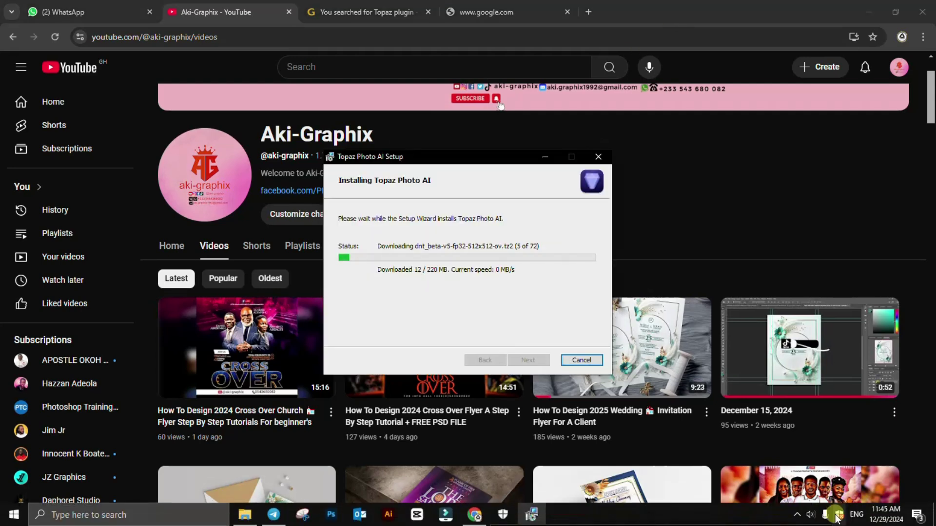
{"action": "left_click", "coordinate": [453, 334]}
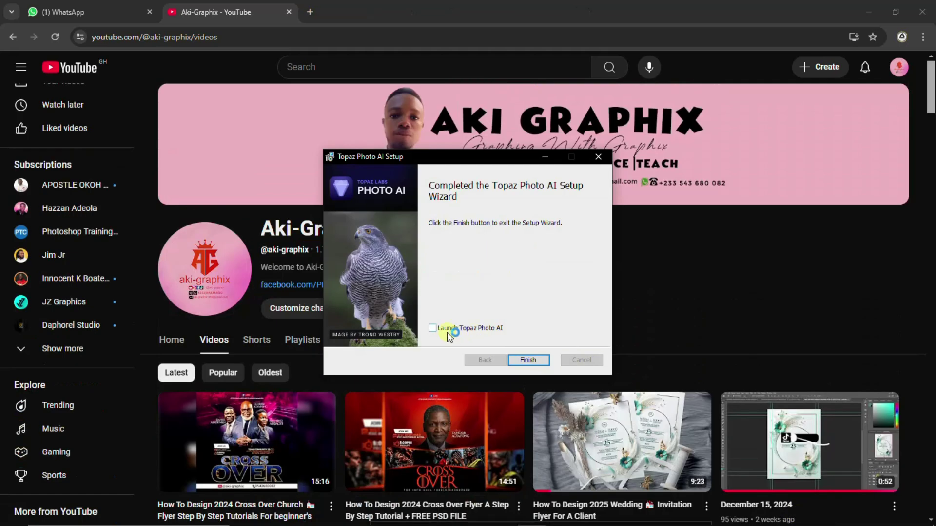
Step: Finish setup, minimise the browser and place the Topaz_Photo_AI_v2.3.1 folder window on the right
{"action": "left_click", "coordinate": [530, 365]}
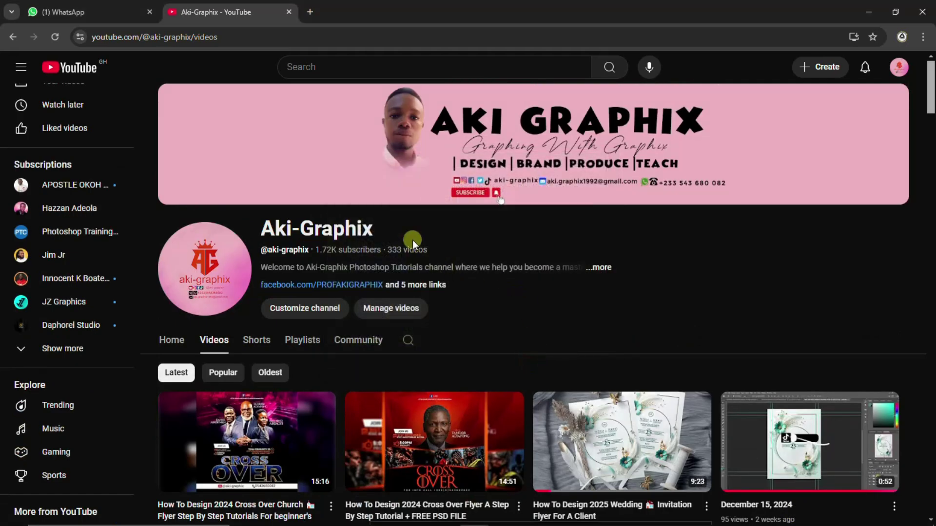
{"action": "left_click", "coordinate": [867, 12]}
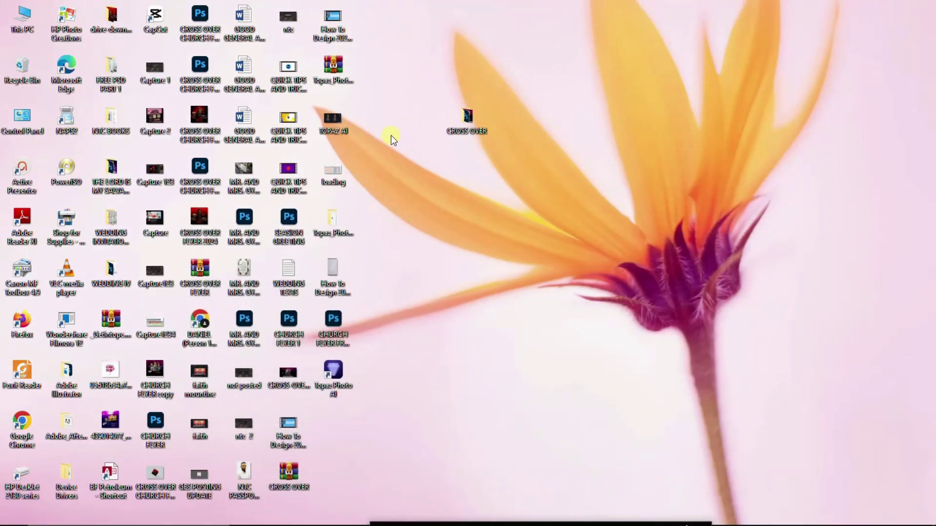
{"action": "left_click", "coordinate": [247, 515]}
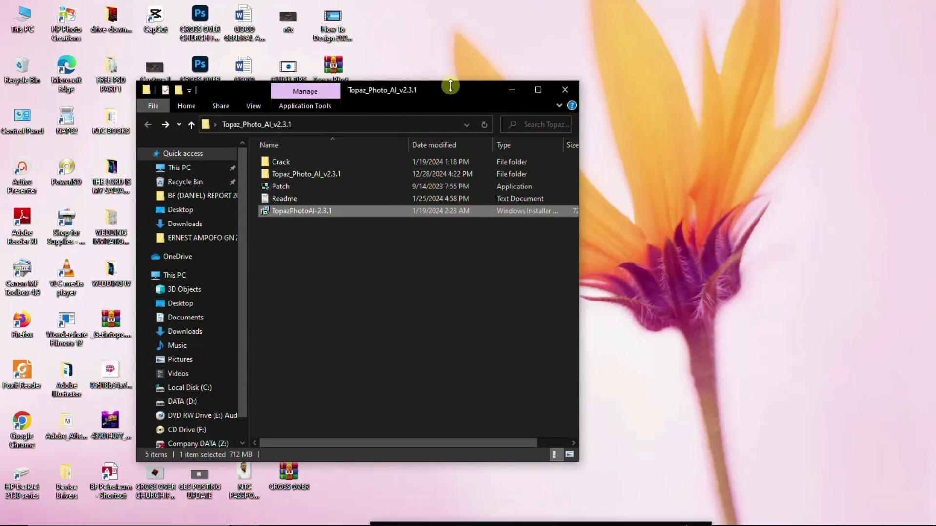
{"action": "left_click_drag", "start_coordinate": [450, 86], "coordinate": [713, 51]}
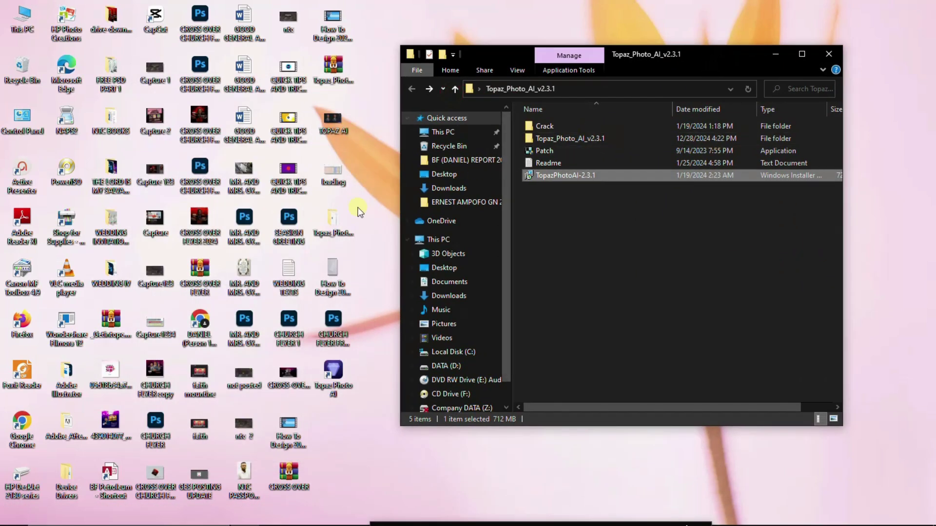
{"action": "left_click", "coordinate": [336, 372]}
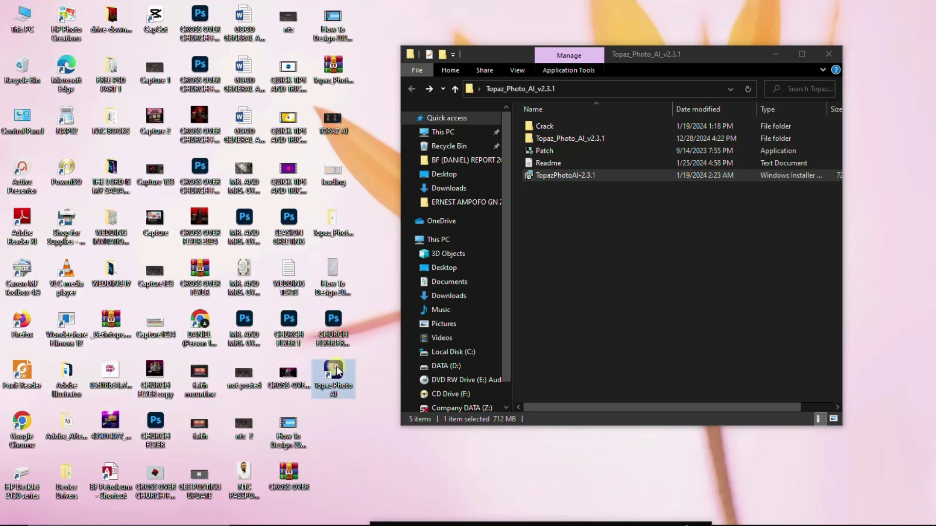
Step: Open the Topaz Photo AI install folder from its desktop shortcut, move it left, and select Patch
{"action": "right_click", "coordinate": [337, 372]}
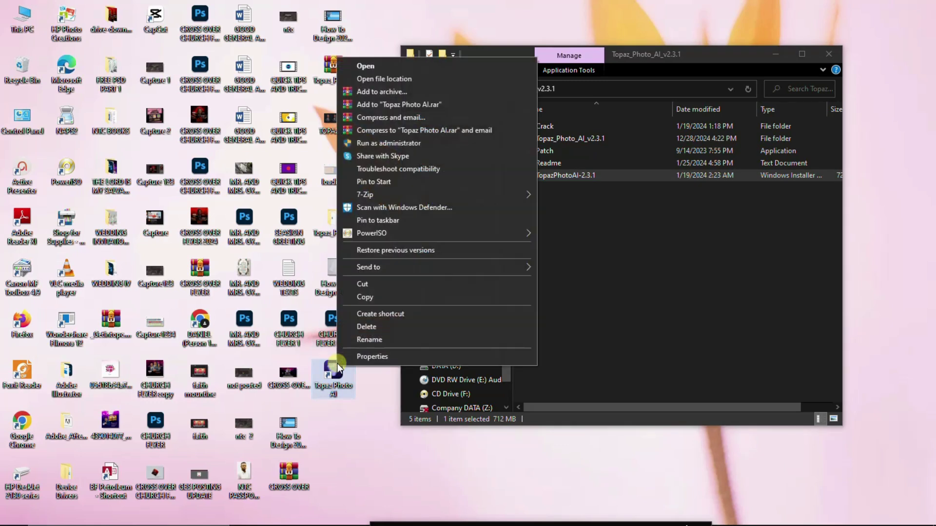
{"action": "left_click", "coordinate": [392, 79]}
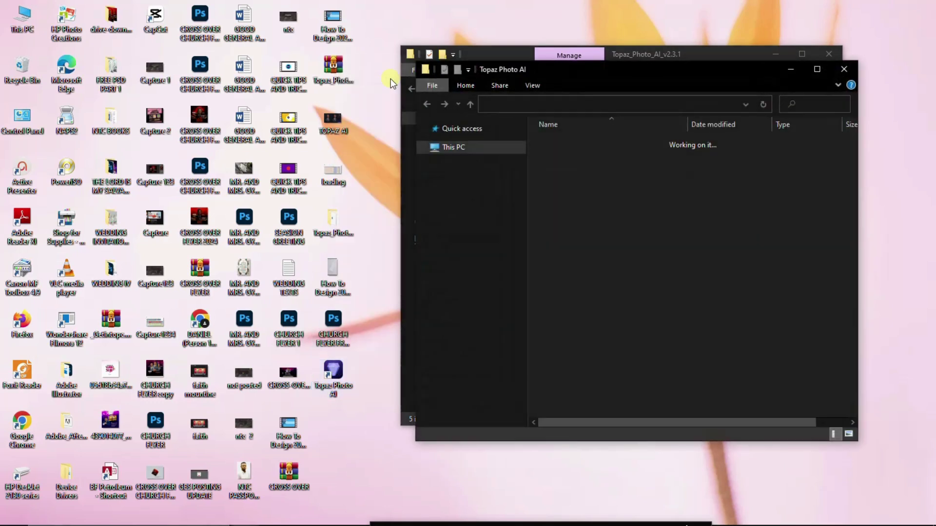
{"action": "left_click_drag", "start_coordinate": [724, 63], "coordinate": [342, 57]}
{"action": "left_click", "coordinate": [663, 60]}
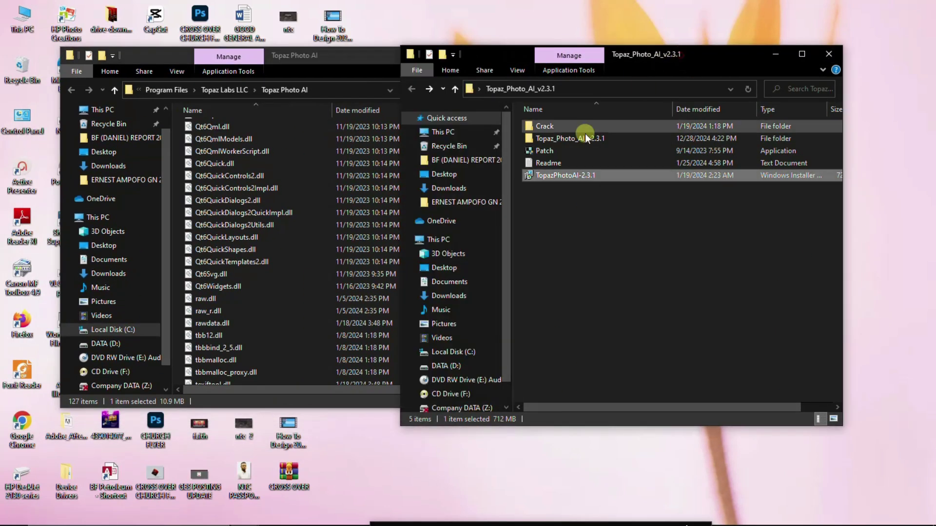
{"action": "left_click", "coordinate": [566, 154]}
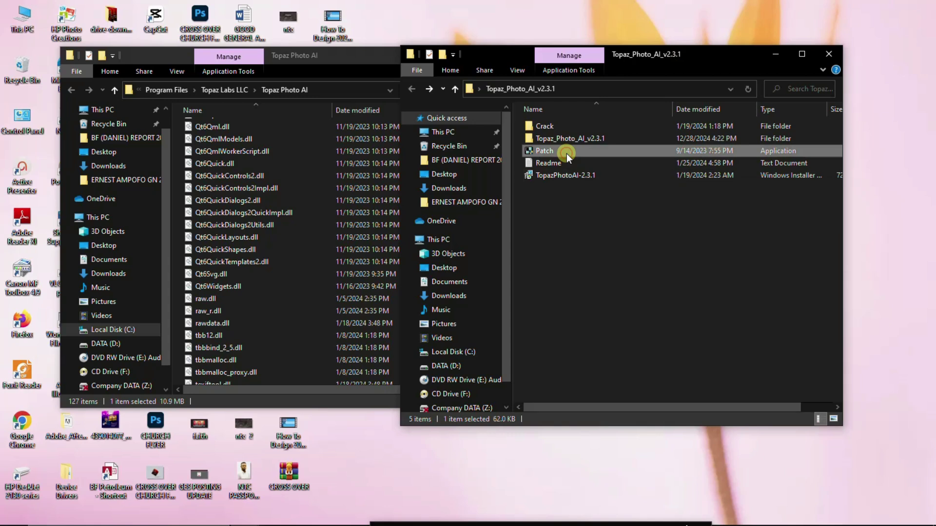
{"action": "scroll", "coordinate": [238, 287], "scroll_direction": "down", "scroll_amount": 3}
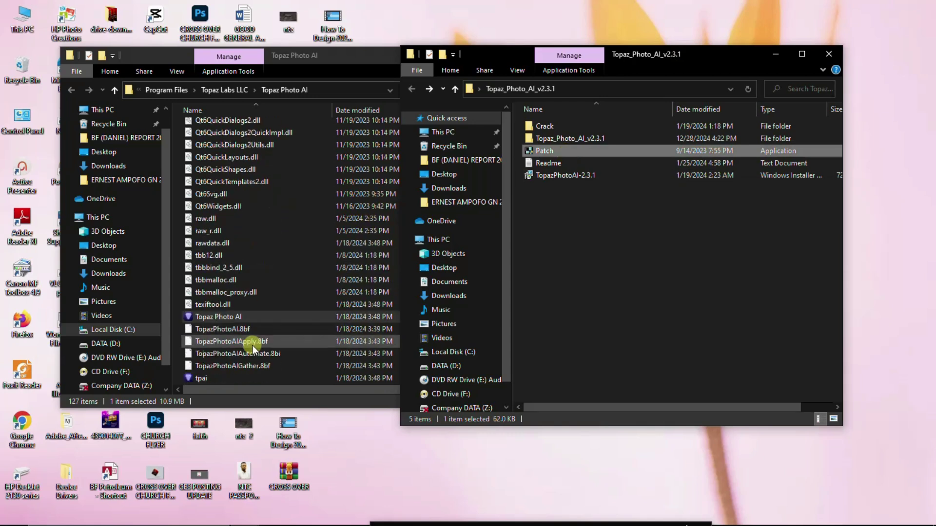
Step: Paste Patch into the Topaz Photo AI program folder, replacing the existing Patch.exe with administrator permission
{"action": "left_click", "coordinate": [175, 252]}
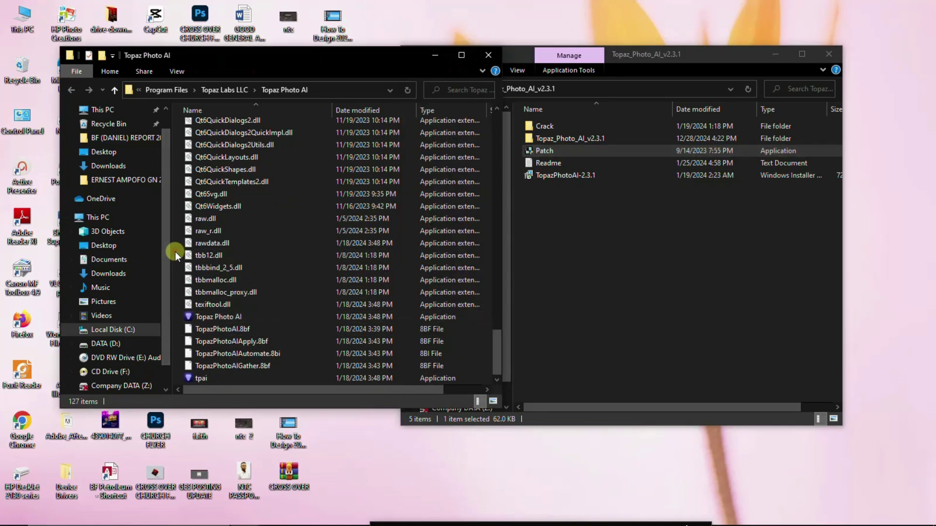
{"action": "key", "text": "ctrl+v"}
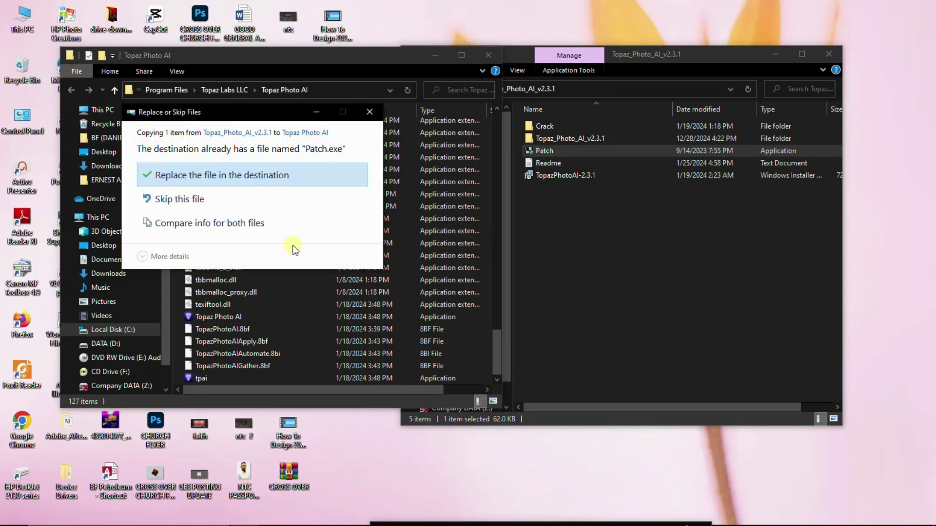
{"action": "left_click", "coordinate": [203, 179]}
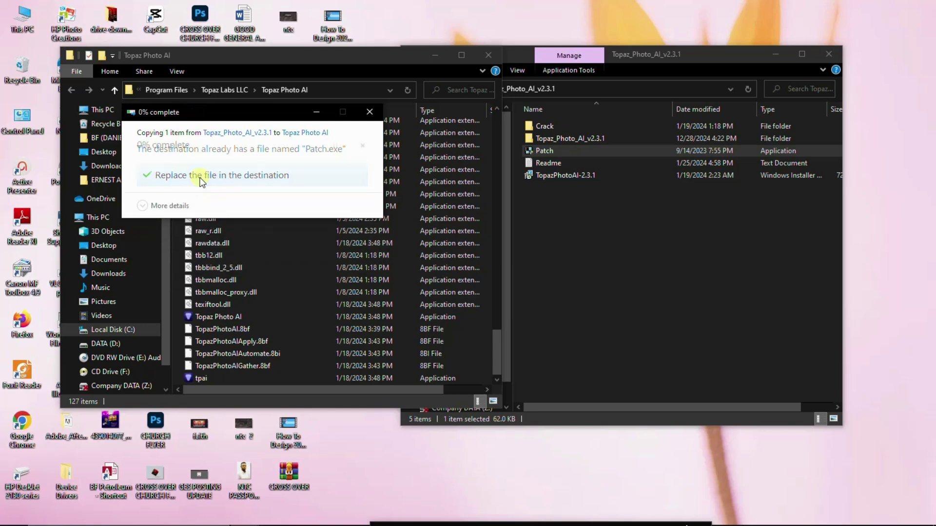
{"action": "left_click", "coordinate": [221, 190]}
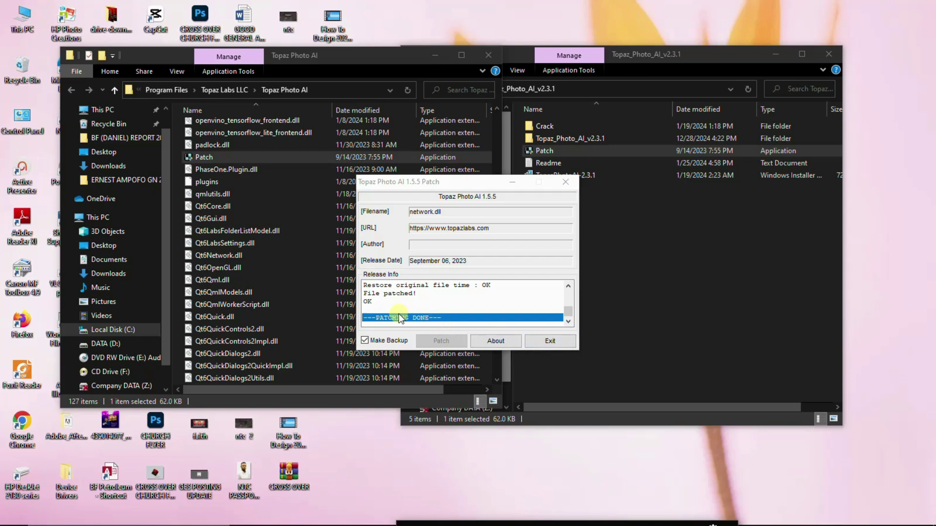
Step: Exit the finished patcher, run Patch again from the install folder, then close that folder window
{"action": "left_click", "coordinate": [546, 344]}
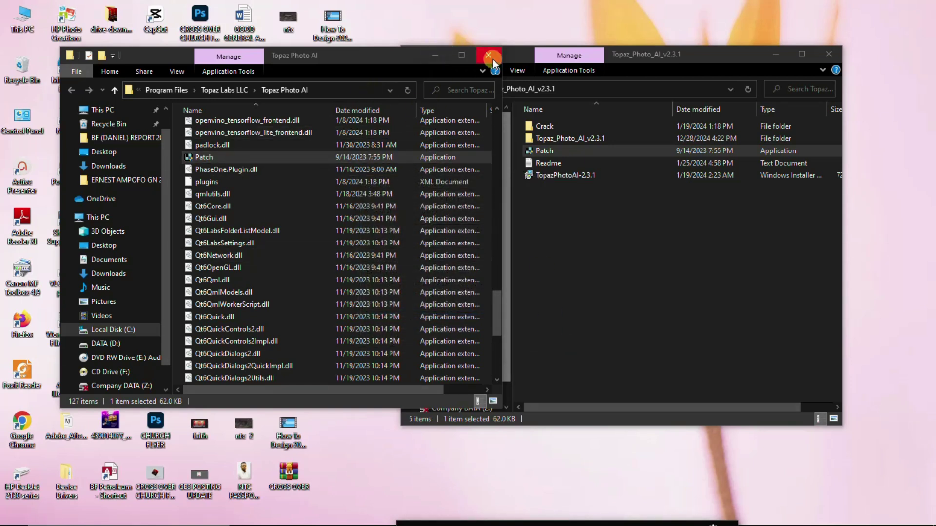
{"action": "double_click", "coordinate": [266, 160]}
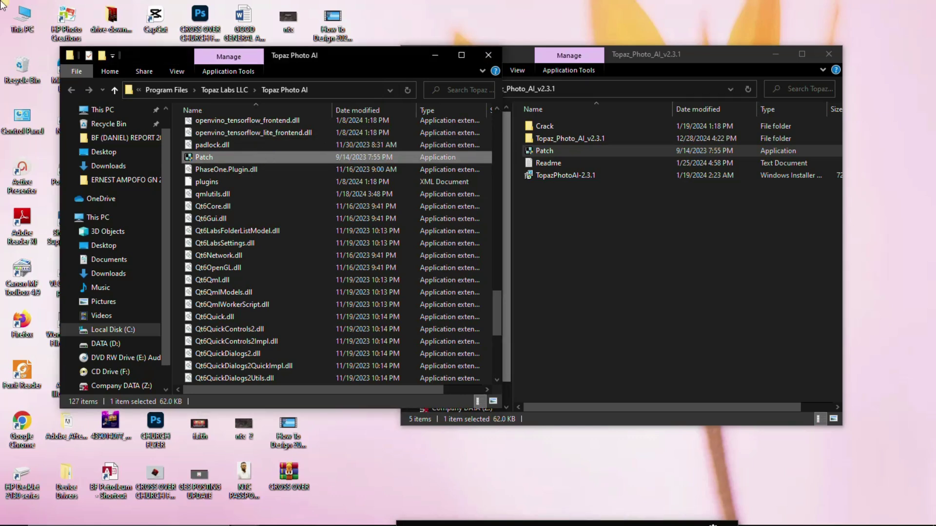
{"action": "left_click", "coordinate": [489, 55]}
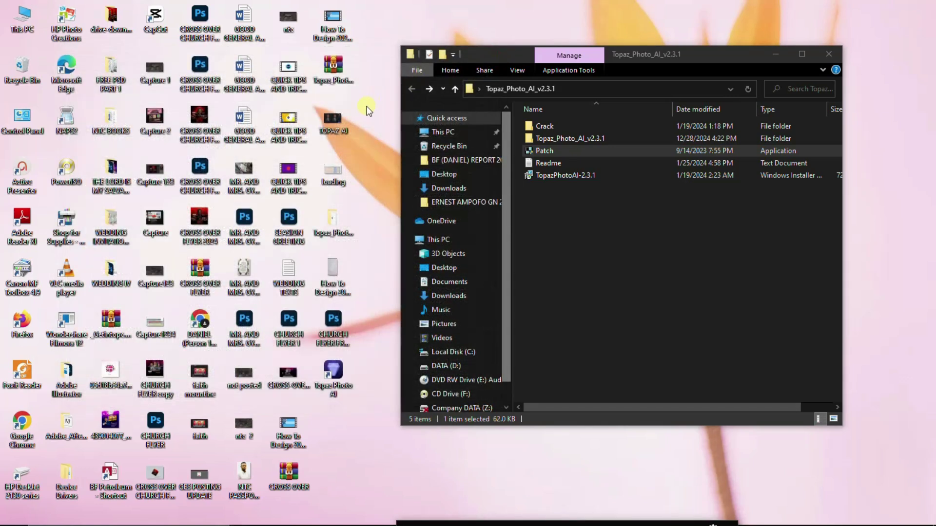
Step: Close the Topaz_Photo_AI_v2.3.1 folder window and refresh the desktop repeatedly
{"action": "left_click", "coordinate": [823, 52]}
{"action": "right_click", "coordinate": [484, 65]}
{"action": "left_click", "coordinate": [556, 100]}
{"action": "right_click", "coordinate": [523, 58]}
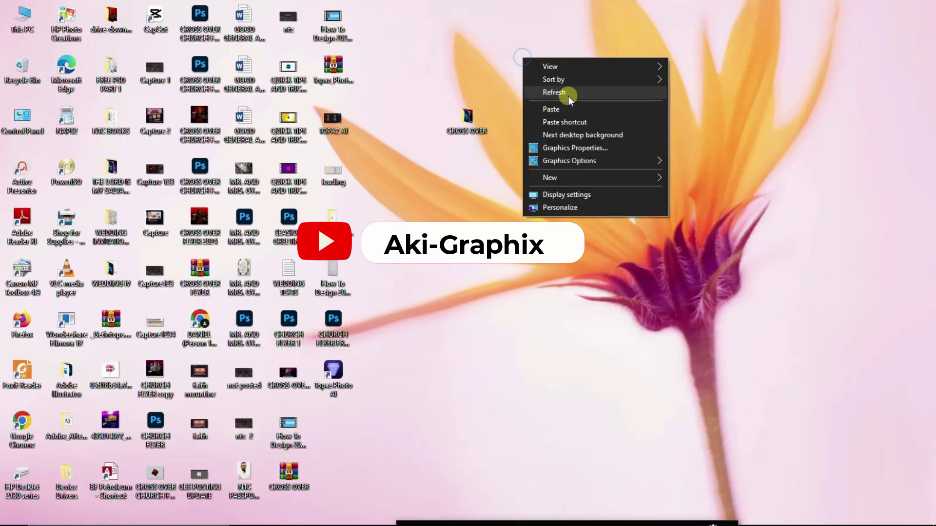
{"action": "left_click", "coordinate": [568, 96]}
{"action": "right_click", "coordinate": [542, 55]}
{"action": "left_click", "coordinate": [589, 96]}
Step: Refresh the desktop a few more times, then launch Topaz Photo AI 2.3.1 from its desktop icon
{"action": "right_click", "coordinate": [539, 52]}
{"action": "left_click", "coordinate": [578, 95]}
{"action": "right_click", "coordinate": [535, 44]}
{"action": "left_click", "coordinate": [585, 82]}
{"action": "right_click", "coordinate": [522, 50]}
{"action": "left_click", "coordinate": [577, 82]}
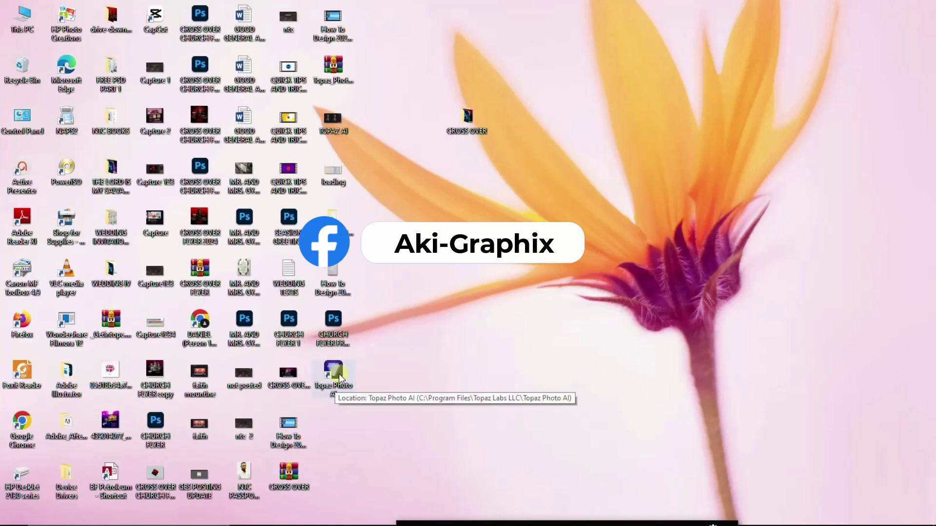
{"action": "double_click", "coordinate": [339, 374]}
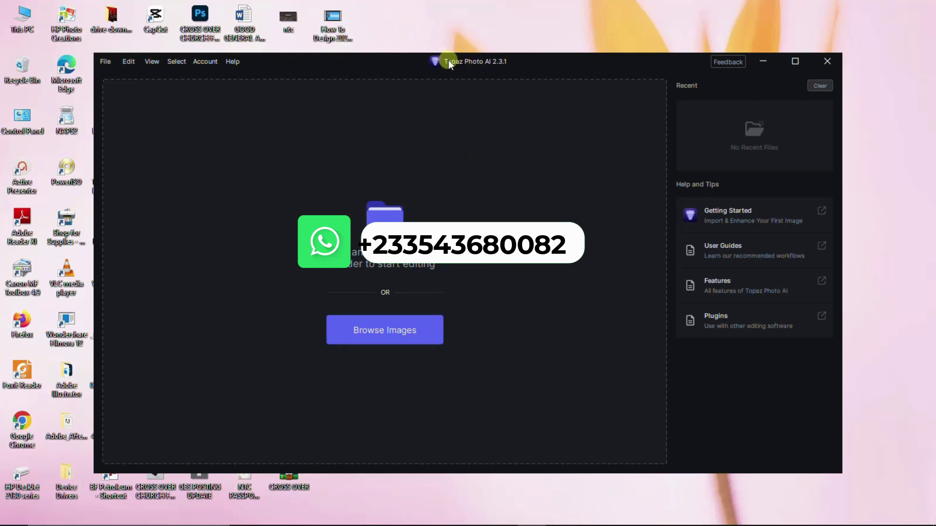
Step: Reposition the Topaz Photo AI window, then open the drive-download folder and select IMG_7707
{"action": "left_click_drag", "start_coordinate": [529, 62], "coordinate": [504, 43]}
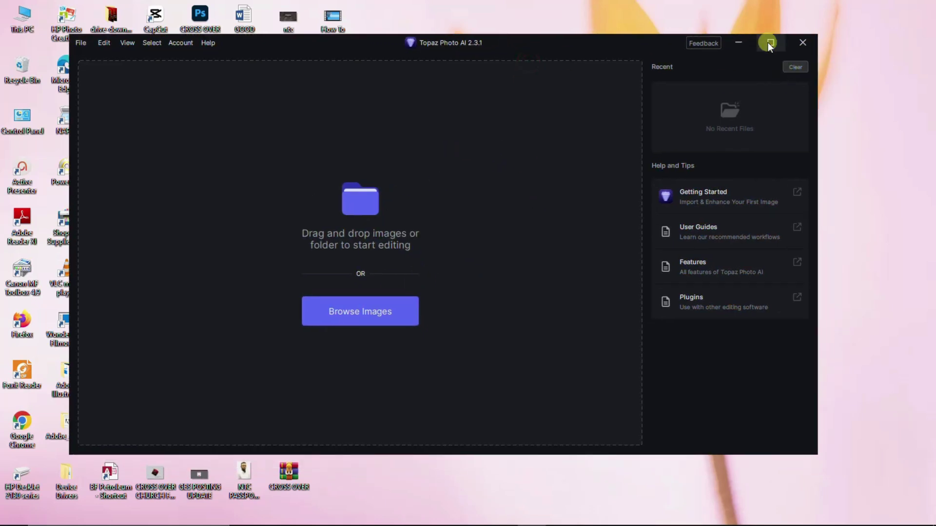
{"action": "left_click", "coordinate": [769, 43]}
{"action": "left_click", "coordinate": [901, 7]}
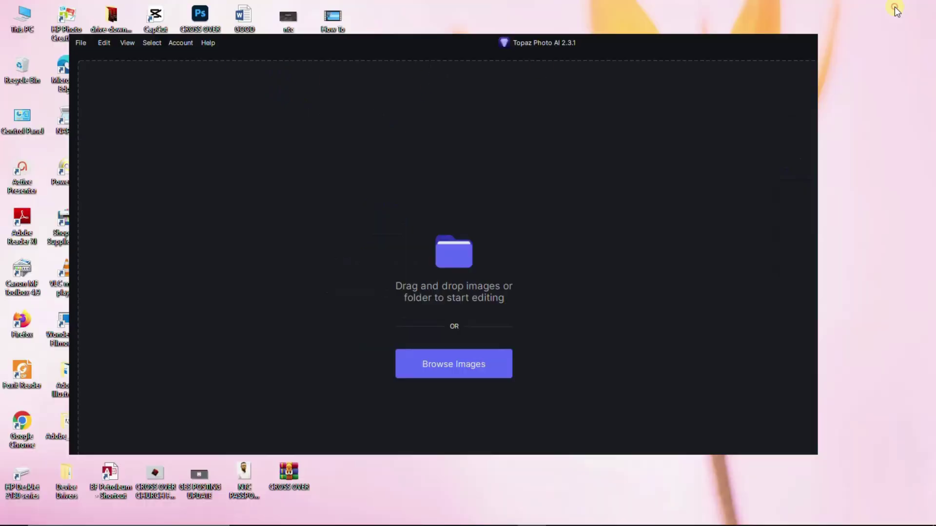
{"action": "double_click", "coordinate": [113, 18]}
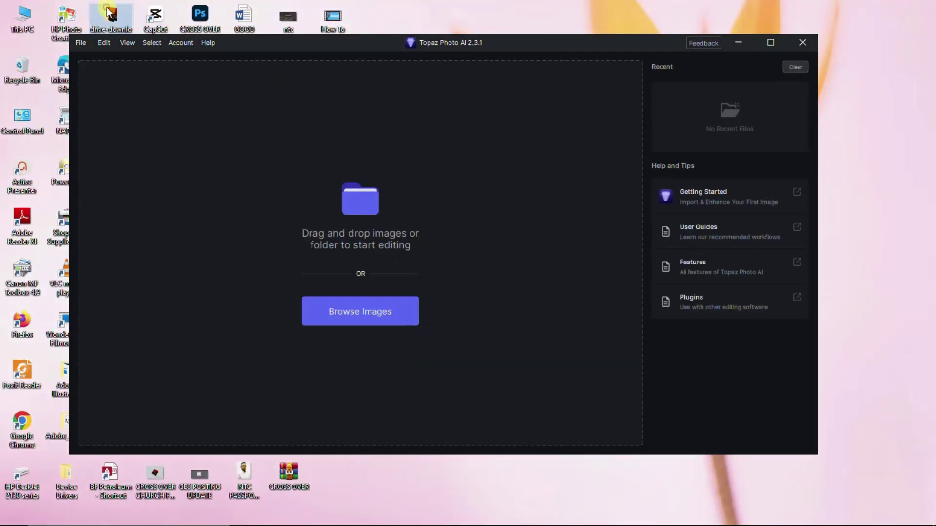
{"action": "left_click", "coordinate": [211, 231]}
Step: Drag IMG_7707 onto the Topaz Photo AI canvas and close the folder window
{"action": "left_click_drag", "start_coordinate": [212, 224], "coordinate": [580, 322]}
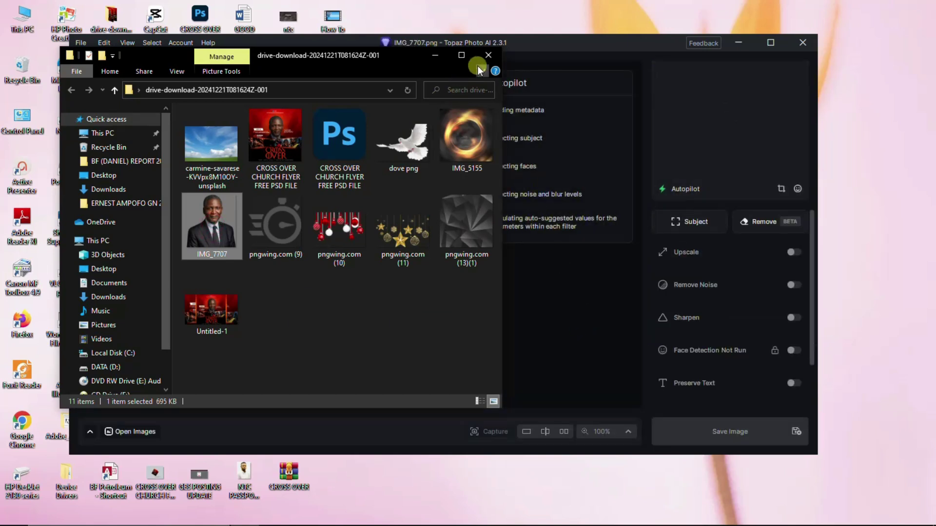
{"action": "left_click", "coordinate": [431, 53]}
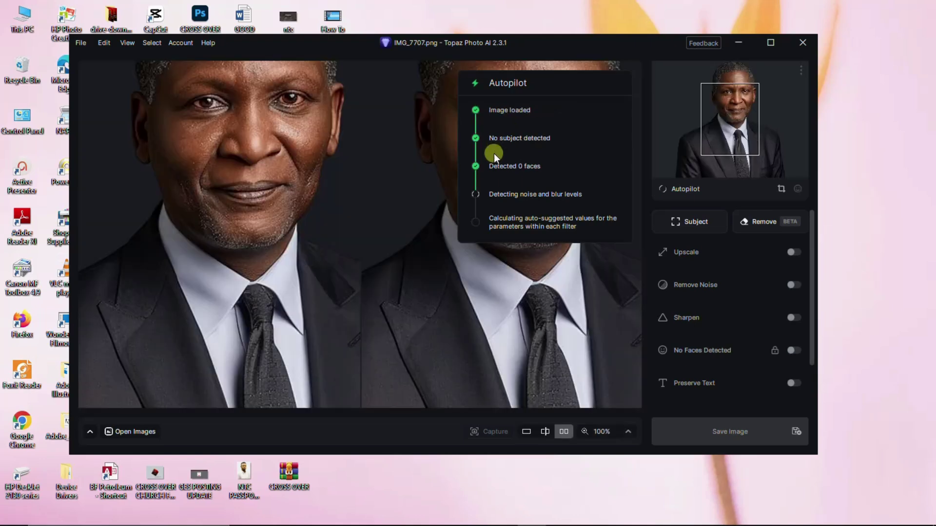
Step: Maximize the window, zoom to Fit, sweep the split before/after divider, then return to side-by-side
{"action": "left_click", "coordinate": [771, 44]}
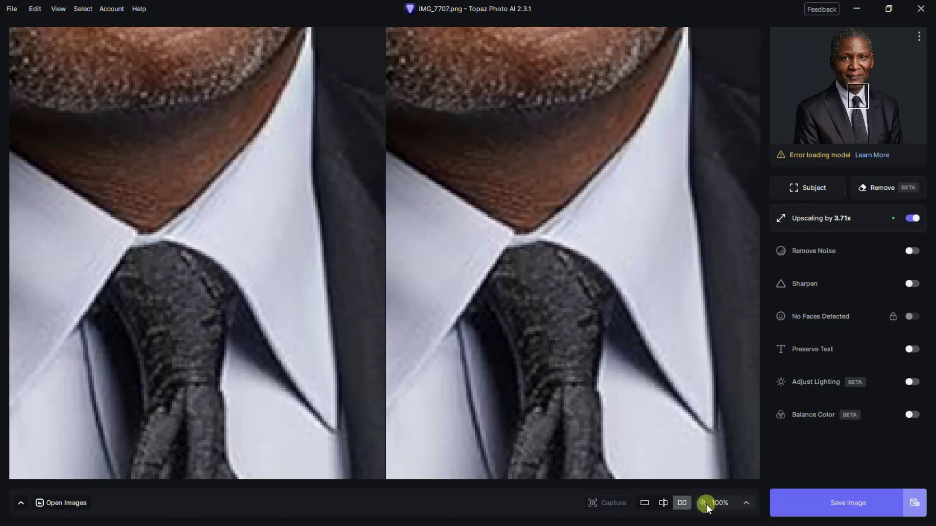
{"action": "left_click", "coordinate": [715, 502]}
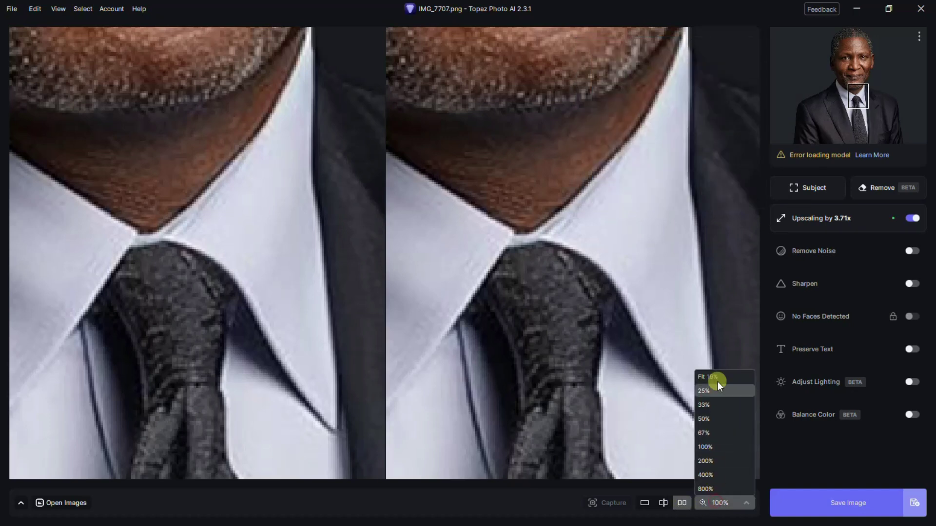
{"action": "left_click", "coordinate": [719, 371]}
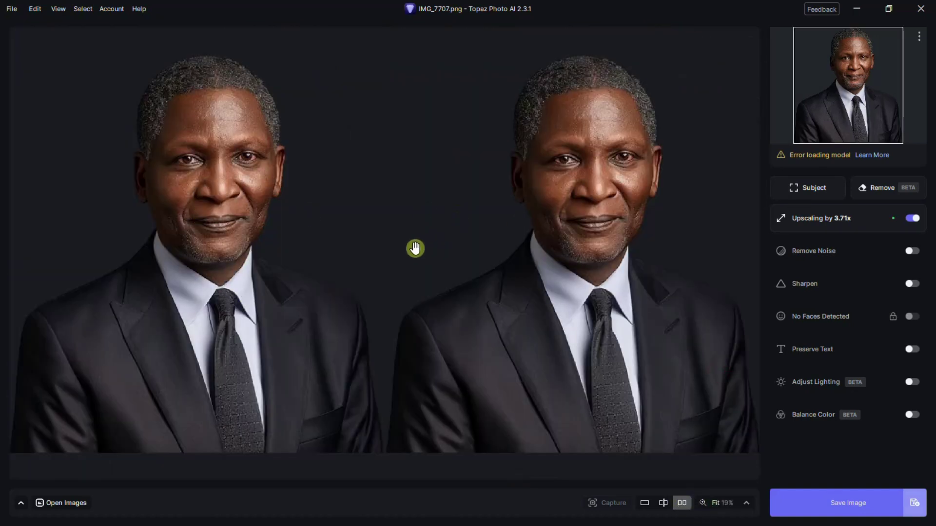
{"action": "left_click", "coordinate": [658, 503]}
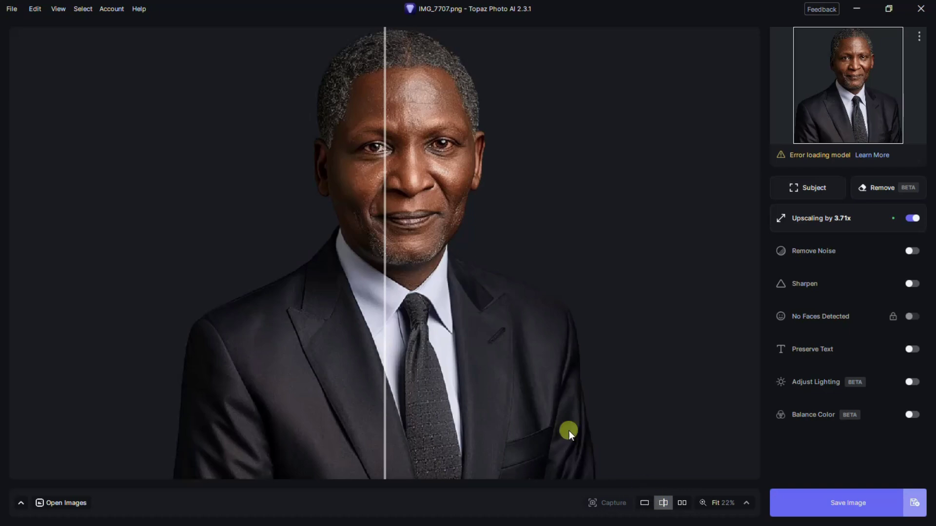
{"action": "left_click_drag", "start_coordinate": [382, 167], "coordinate": [411, 190]}
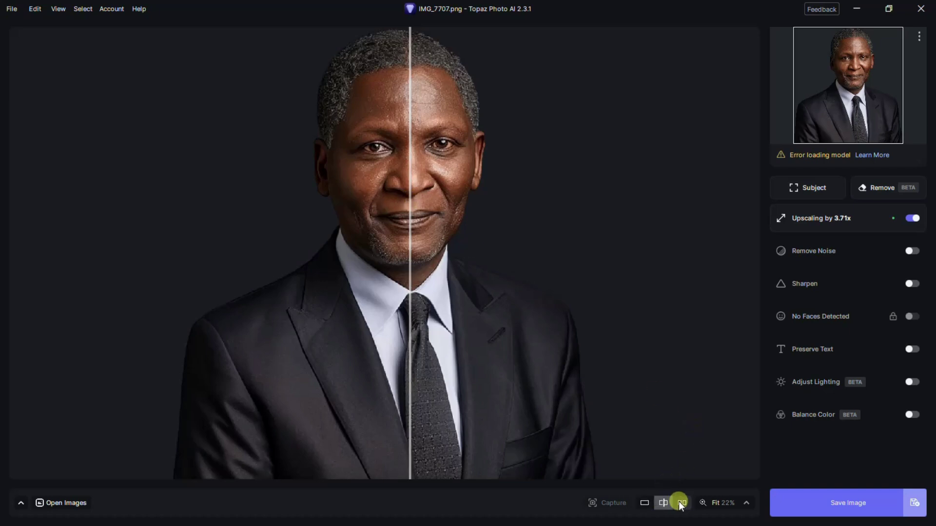
{"action": "left_click", "coordinate": [681, 503]}
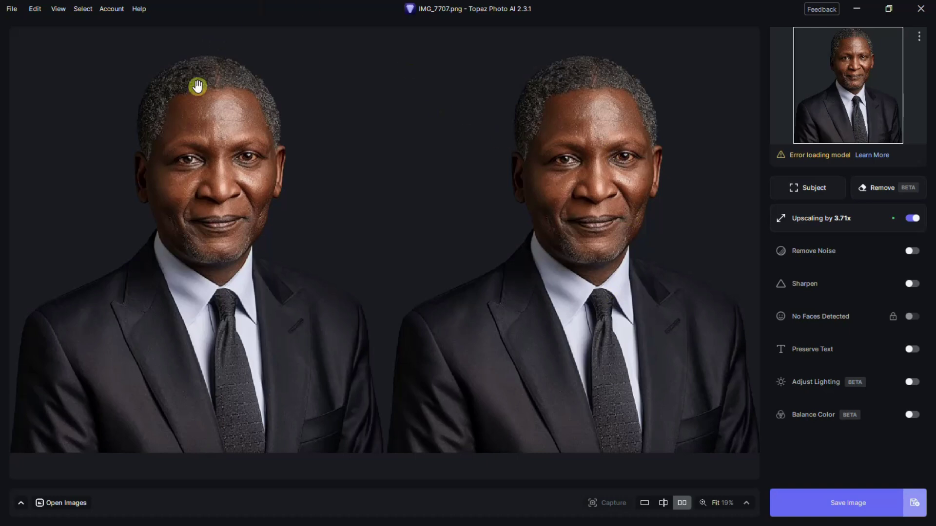
{"action": "left_click", "coordinate": [865, 498]}
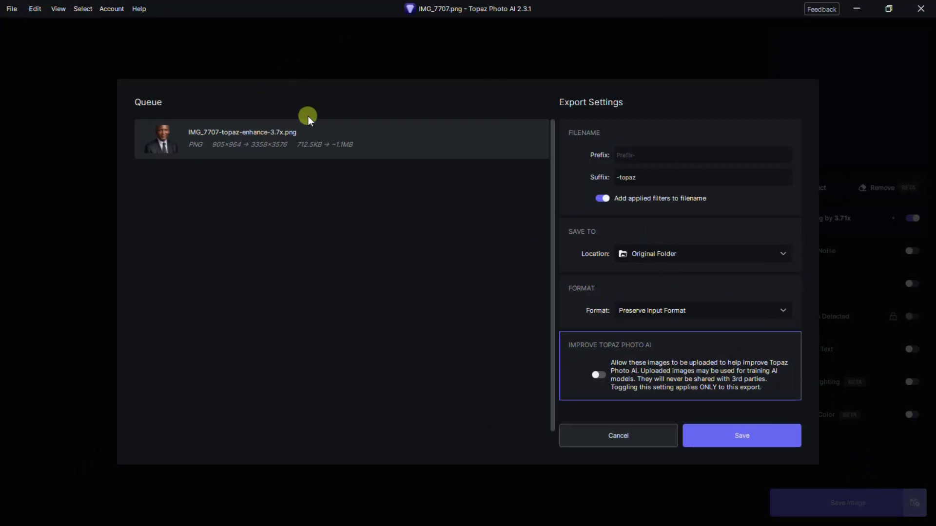
{"action": "left_click", "coordinate": [762, 437]}
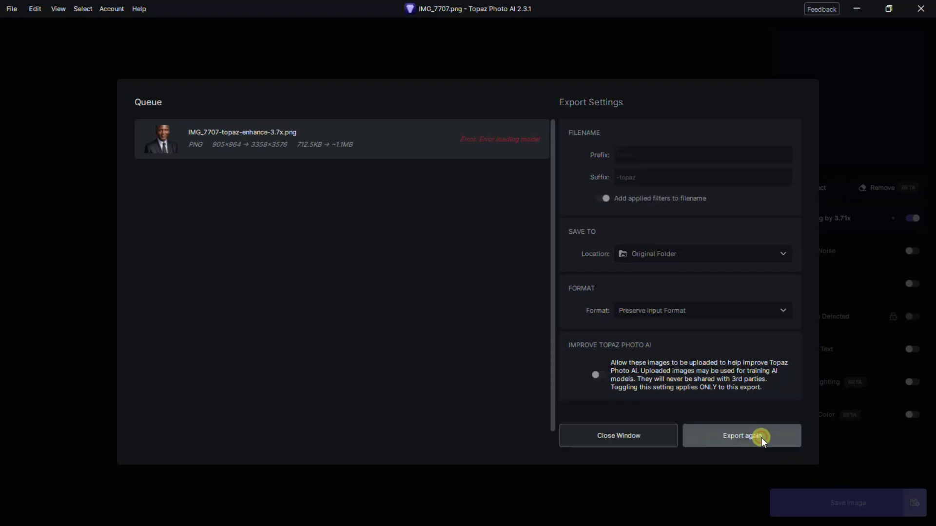
{"action": "left_click", "coordinate": [643, 439]}
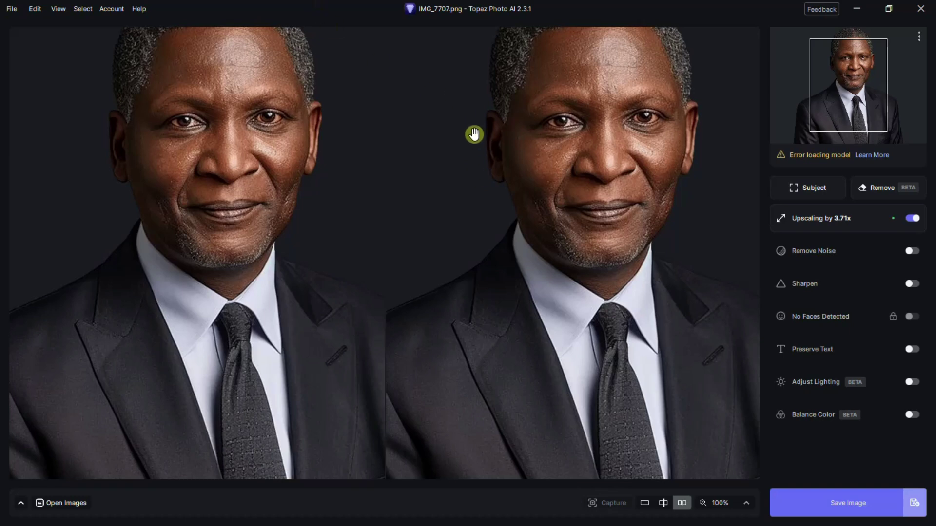
Step: Zoom in to 200% on the facial detail, then set the zoom back to Fit
{"action": "scroll", "coordinate": [475, 136], "scroll_direction": "up", "scroll_amount": 1}
{"action": "left_click", "coordinate": [718, 503]}
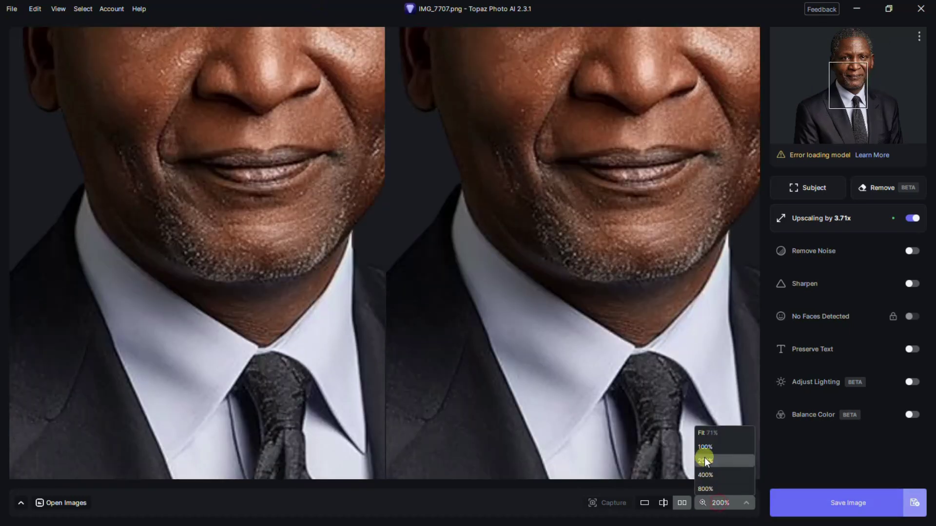
{"action": "left_click", "coordinate": [715, 431]}
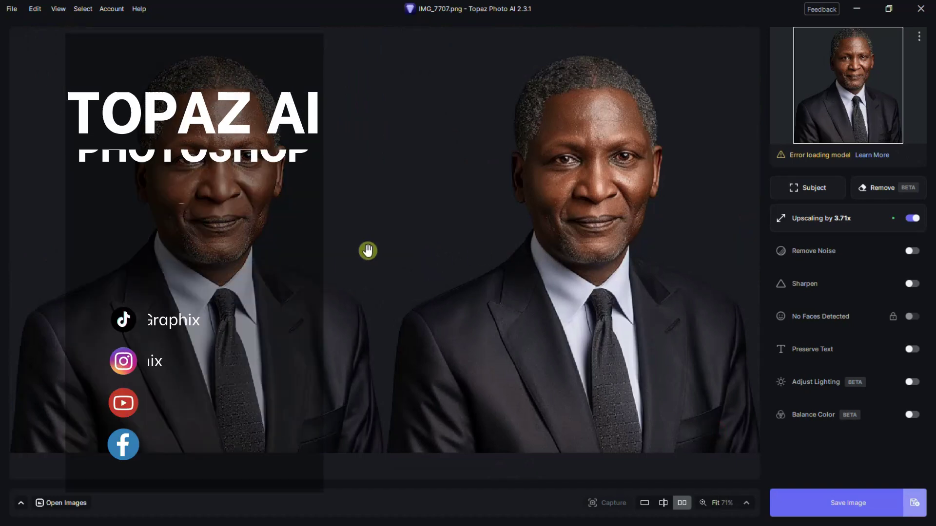